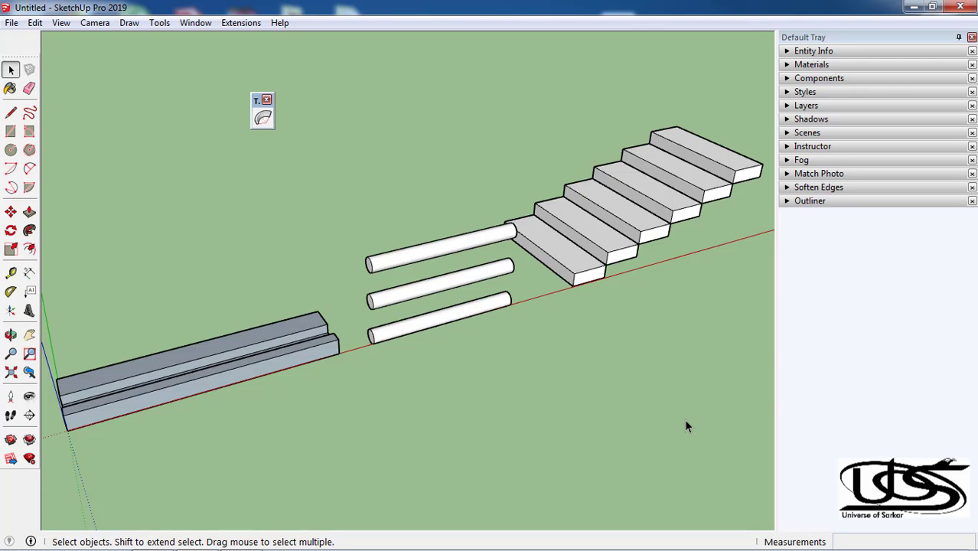
- Open the Extension Warehouse from the Window menu and scroll down to the TrueBend card
click(197, 25)
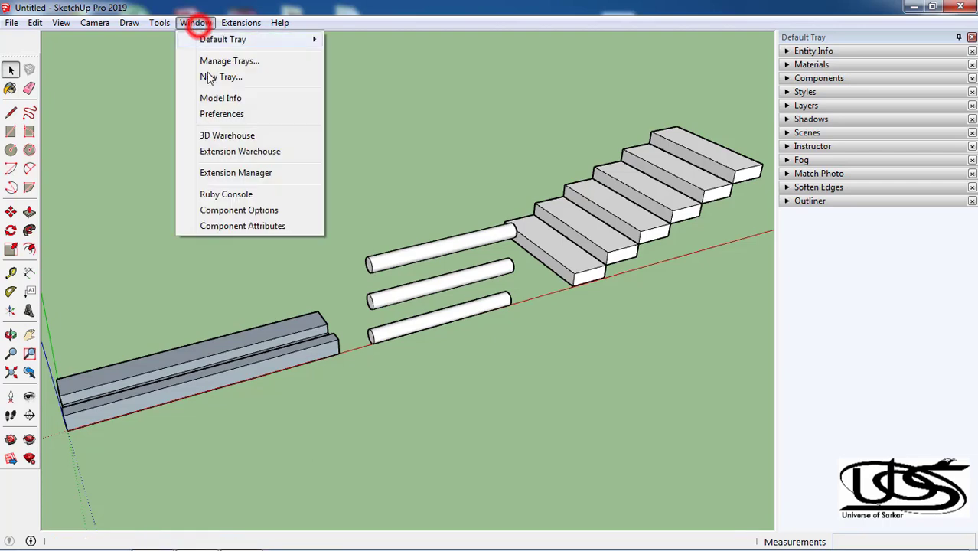
click(242, 156)
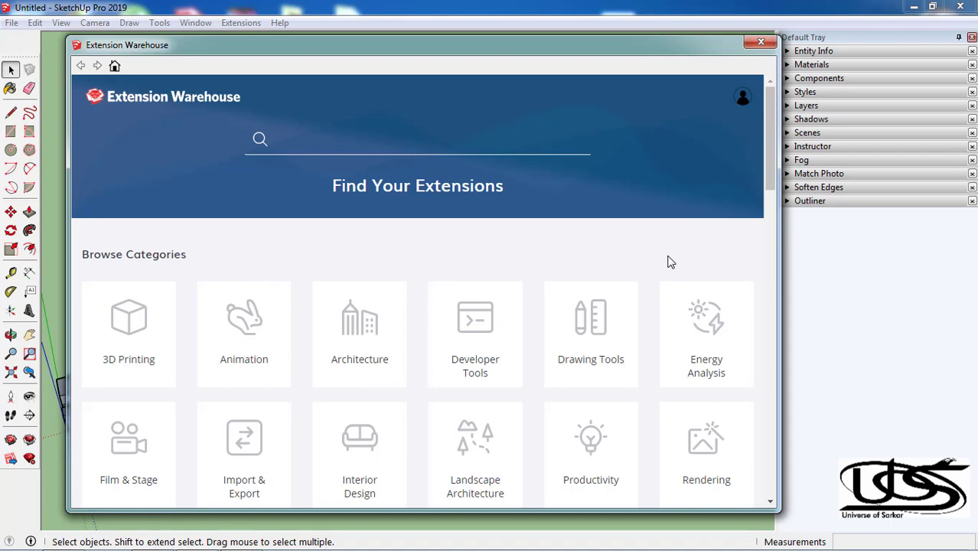
scroll(563, 268, down, 3)
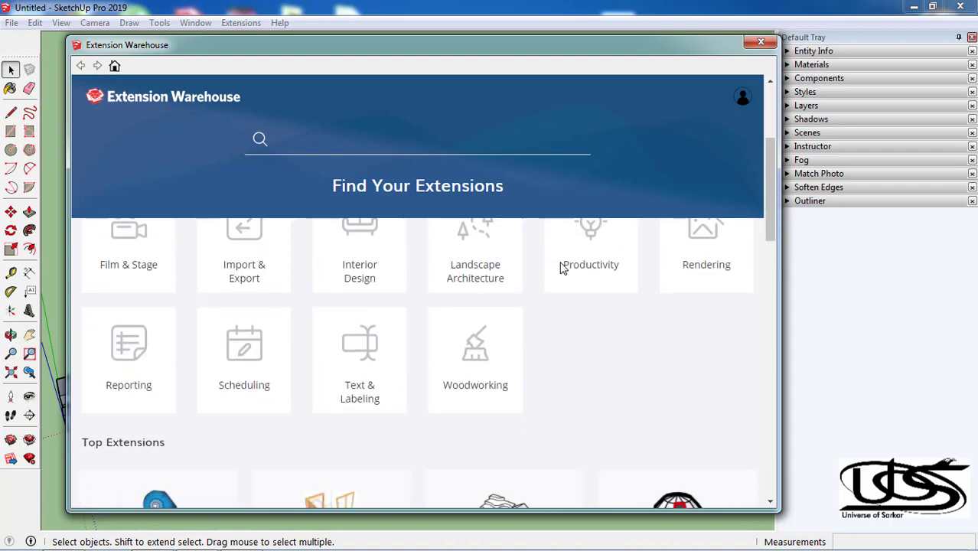
scroll(527, 289, down, 2)
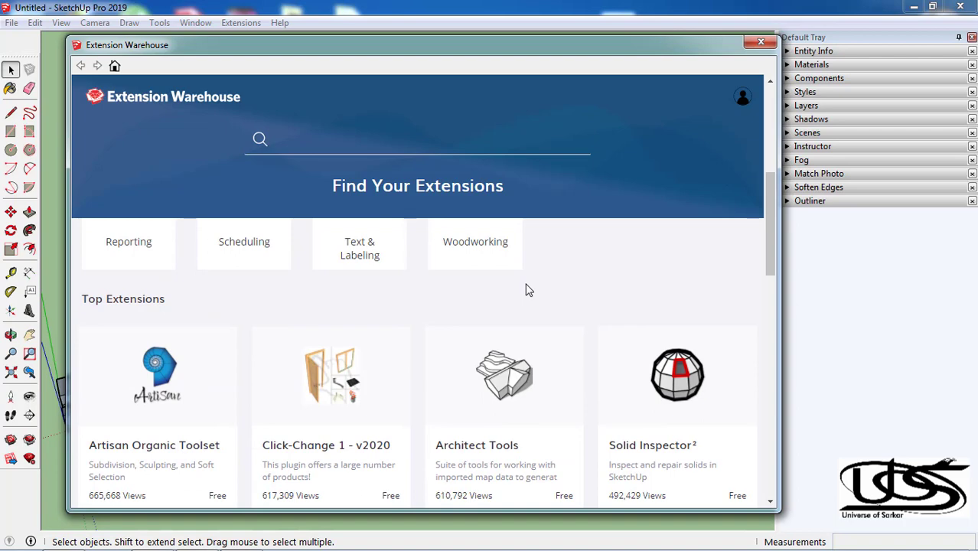
scroll(526, 289, down, 2)
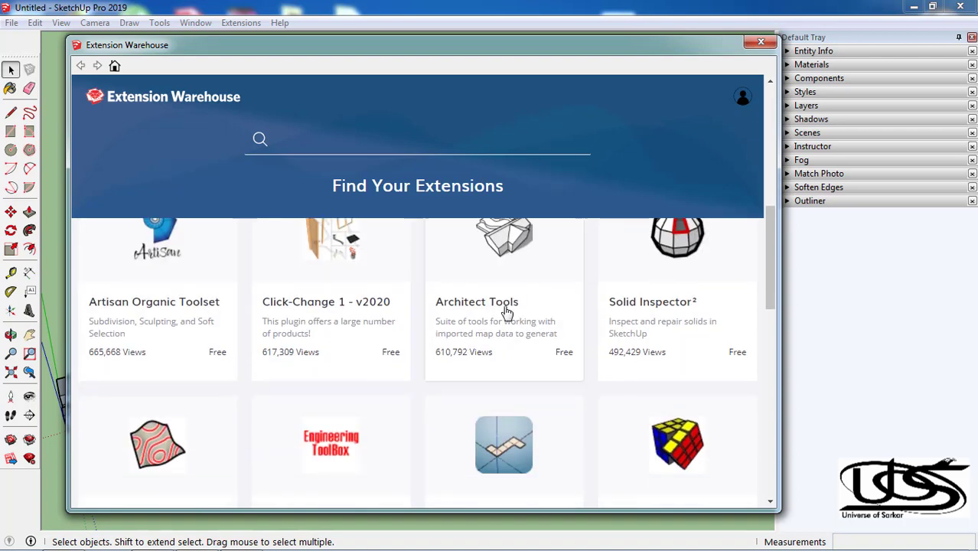
scroll(489, 330, down, 3)
scroll(484, 329, down, 3)
scroll(487, 329, down, 1)
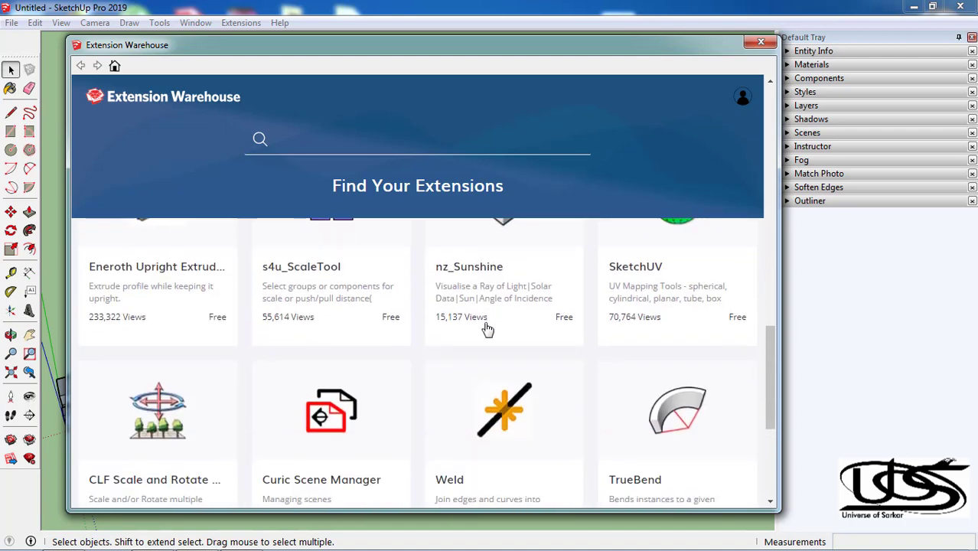
scroll(485, 328, down, 1)
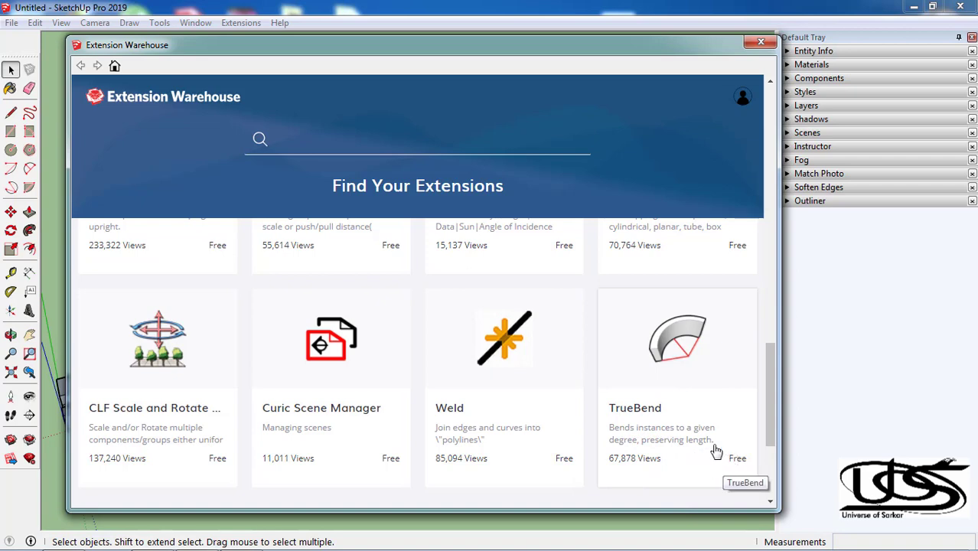
- Open the TrueBend details page and read through its description
click(669, 387)
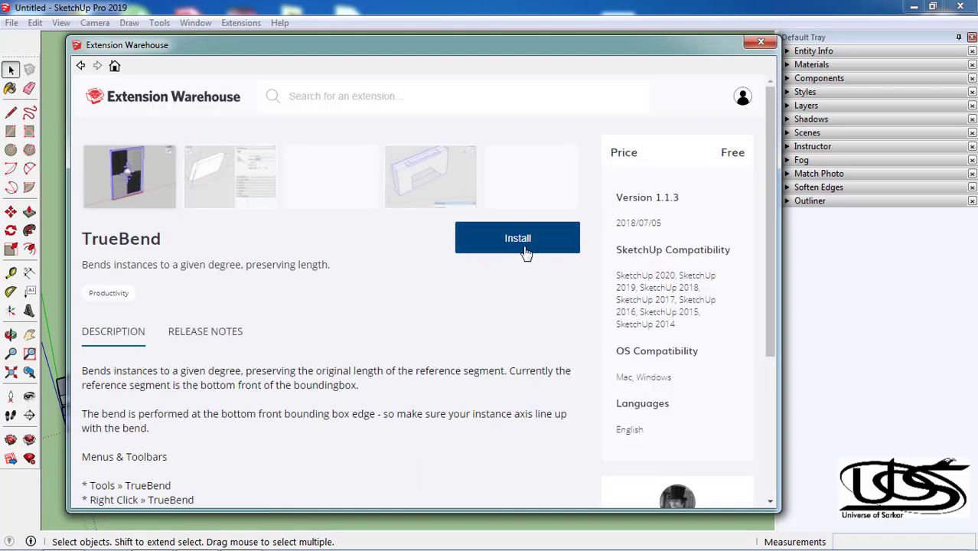
scroll(463, 337, down, 3)
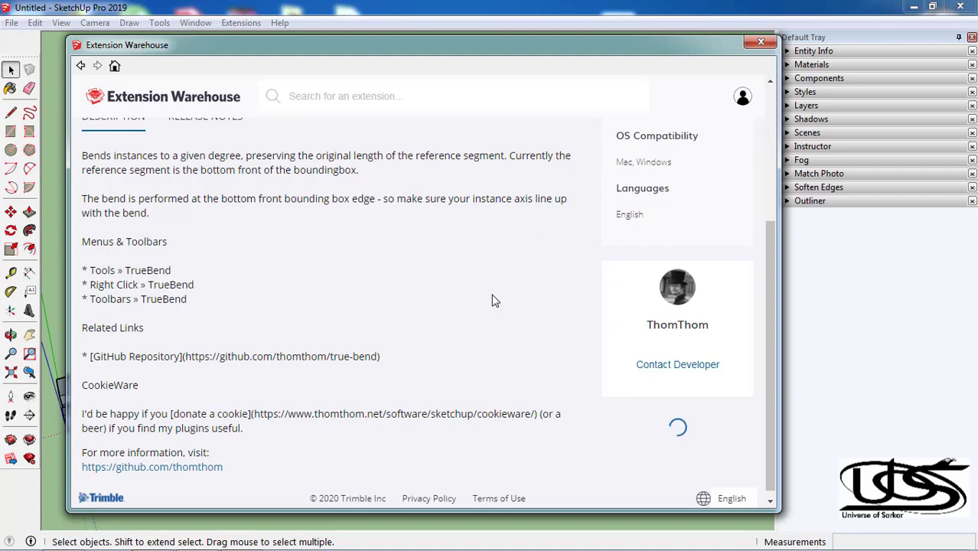
scroll(420, 333, up, 2)
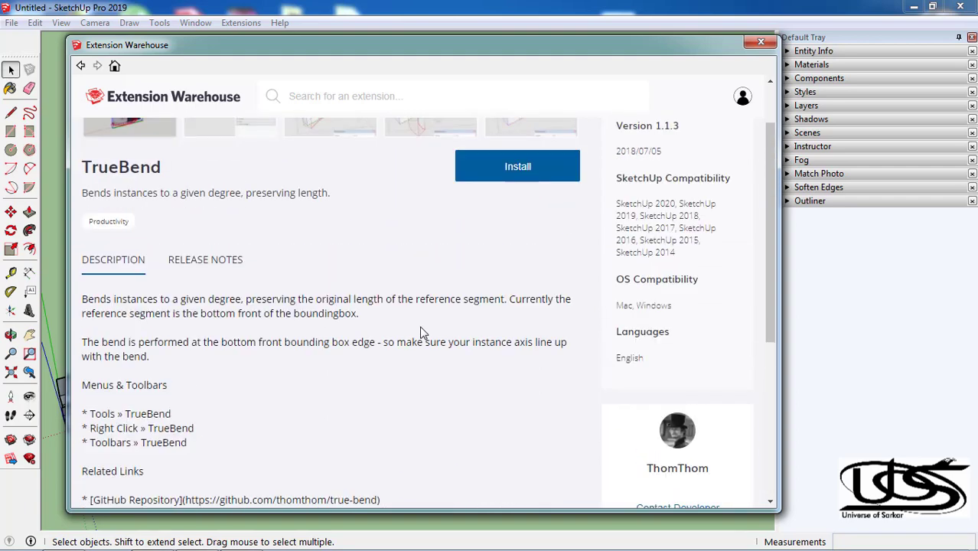
scroll(429, 336, down, 1)
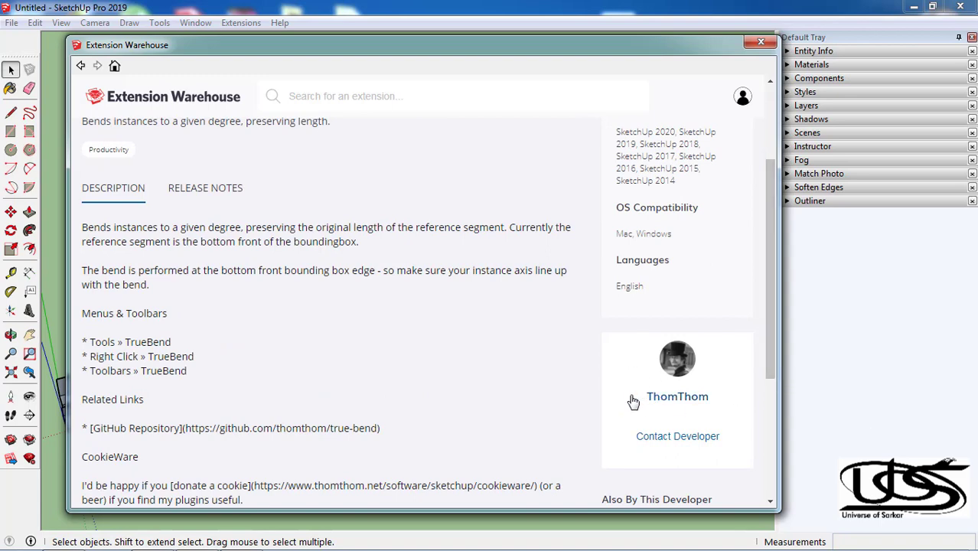
scroll(633, 403, down, 2)
scroll(423, 372, up, 4)
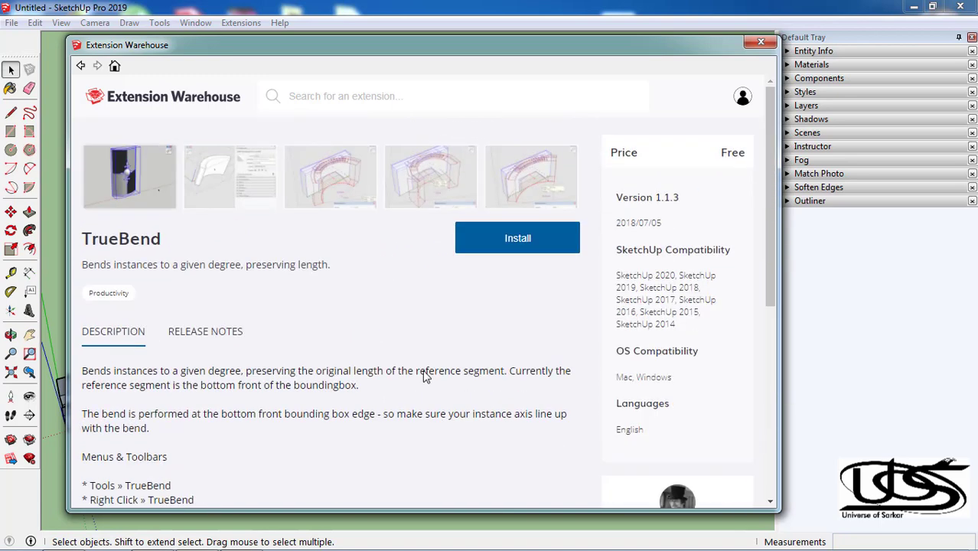
scroll(414, 366, down, 3)
scroll(415, 365, down, 3)
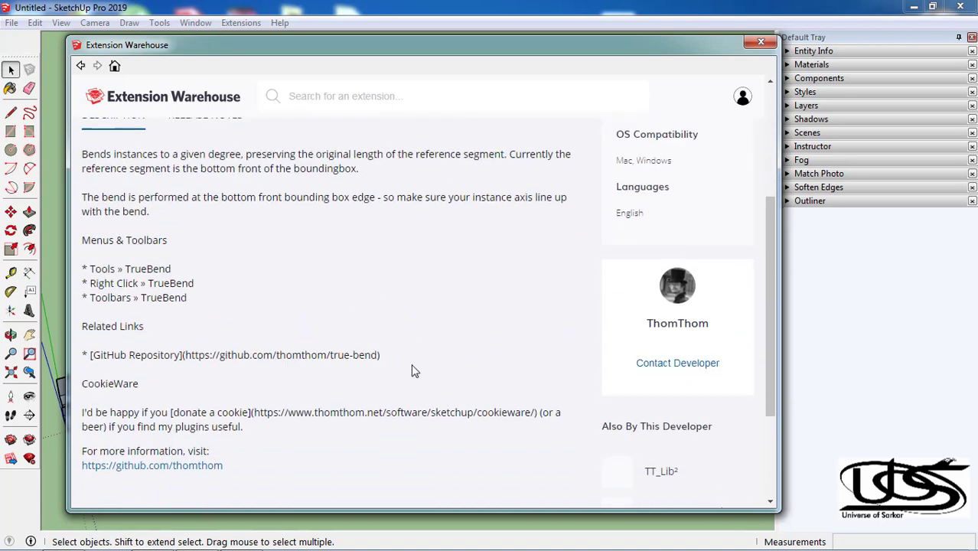
- Browse the TrueBend preview images, then close the Extension Warehouse window
scroll(385, 312, up, 3)
scroll(386, 312, up, 2)
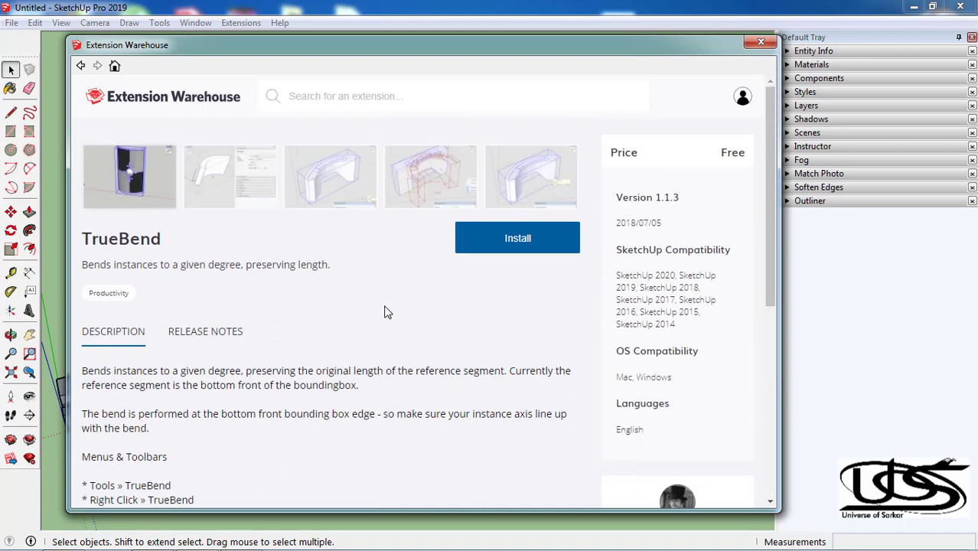
scroll(443, 325, up, 1)
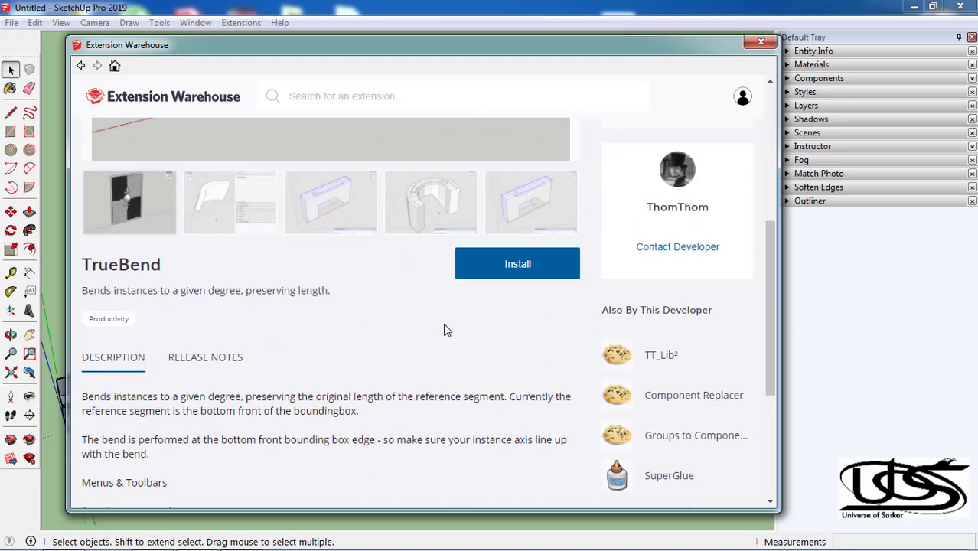
scroll(390, 313, up, 3)
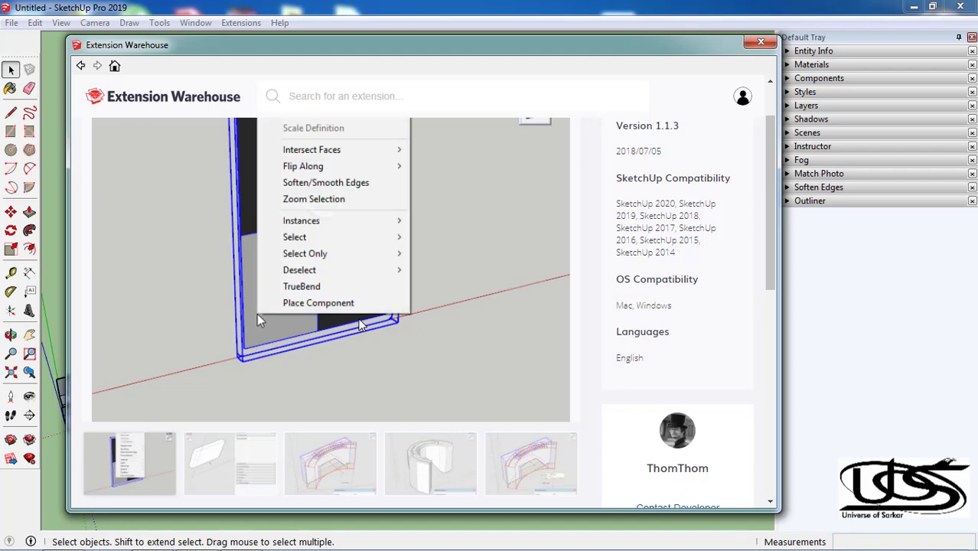
scroll(361, 325, down, 1)
scroll(361, 325, down, 3)
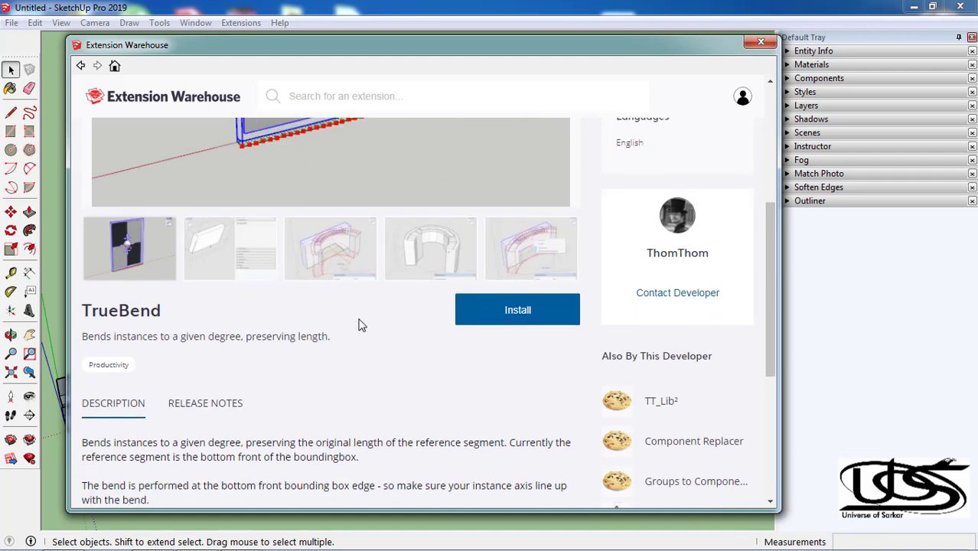
scroll(361, 325, down, 3)
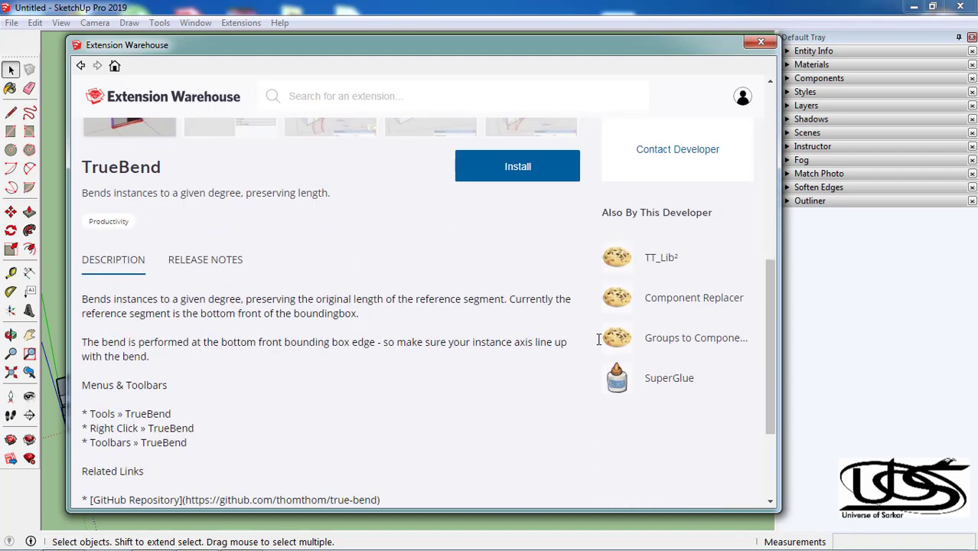
click(760, 43)
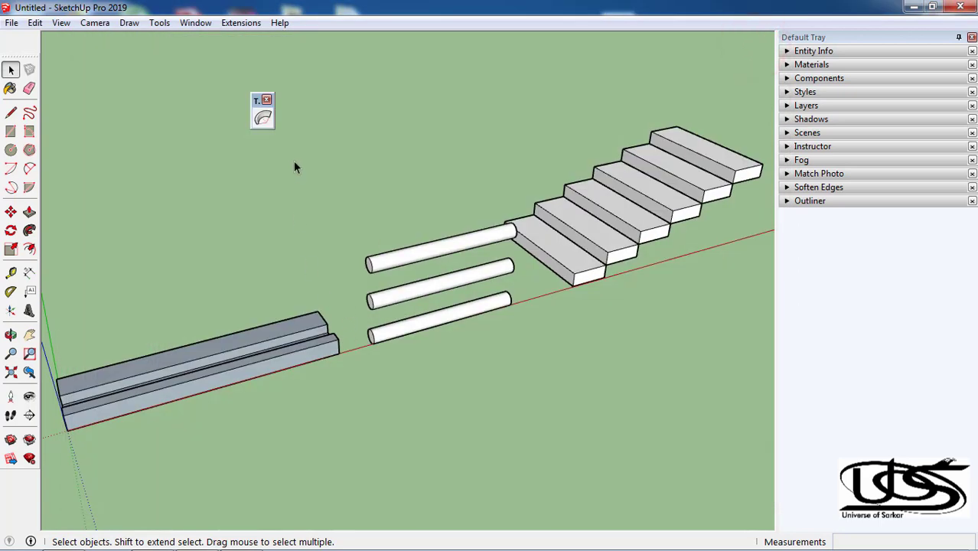
click(197, 23)
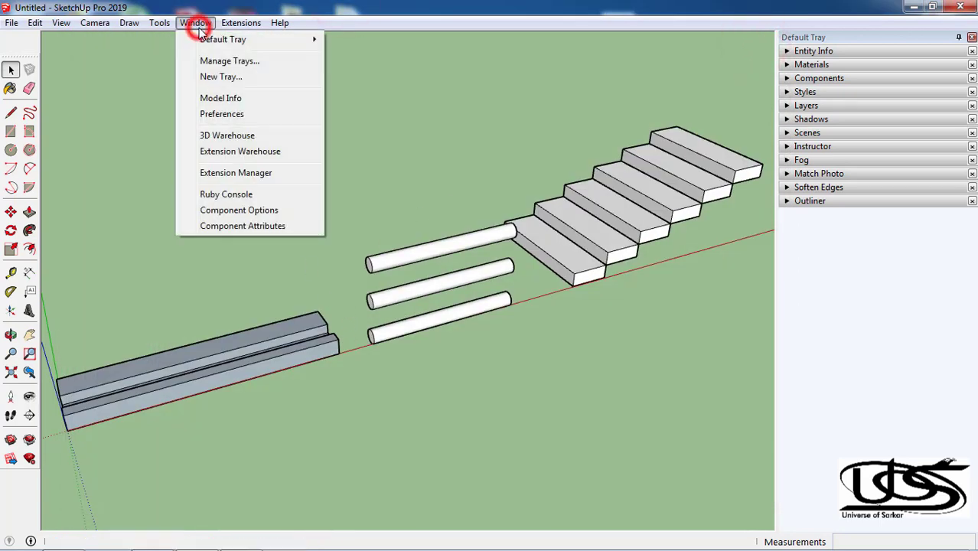
click(255, 173)
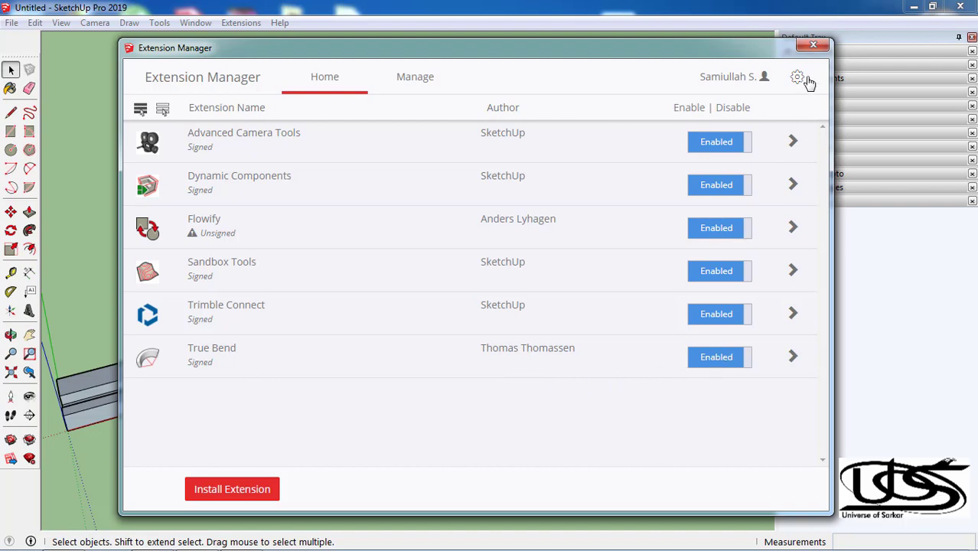
click(813, 45)
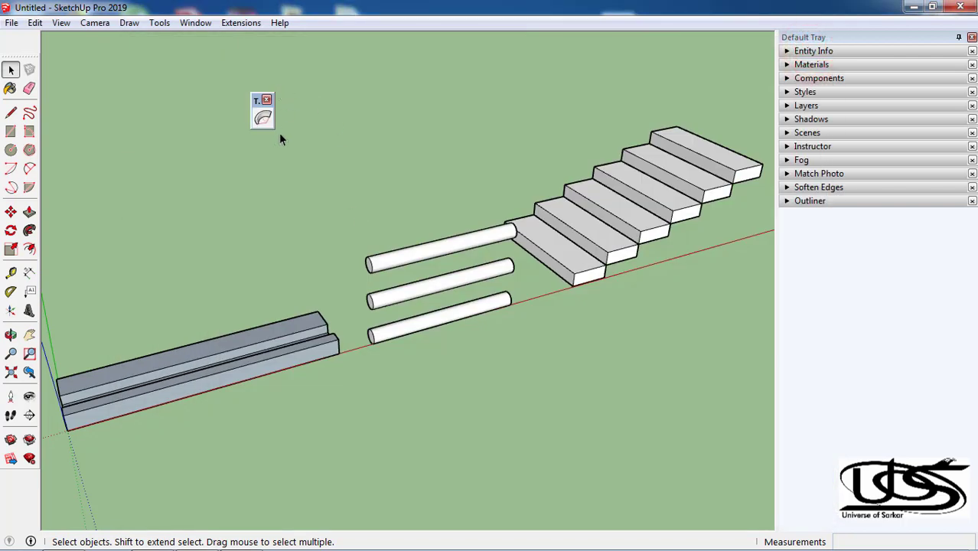
click(60, 22)
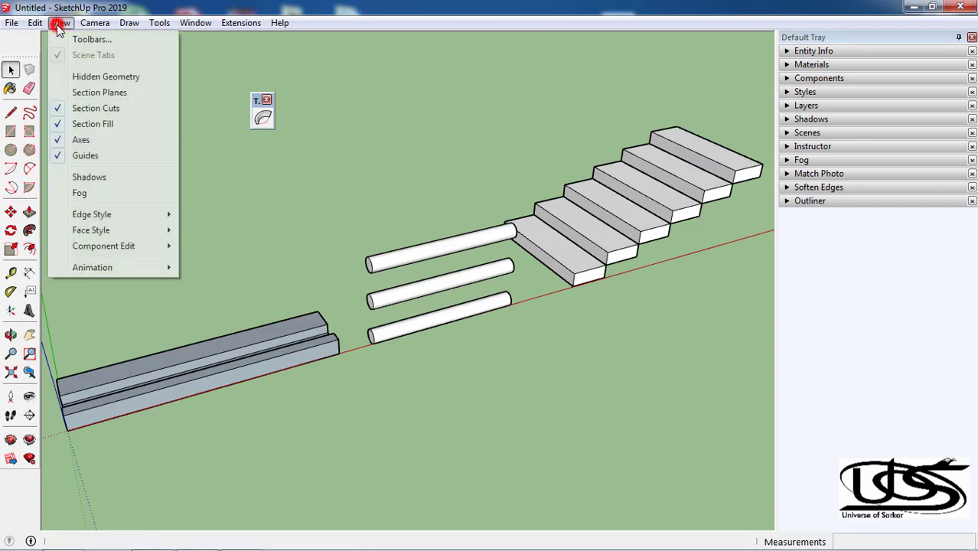
click(111, 40)
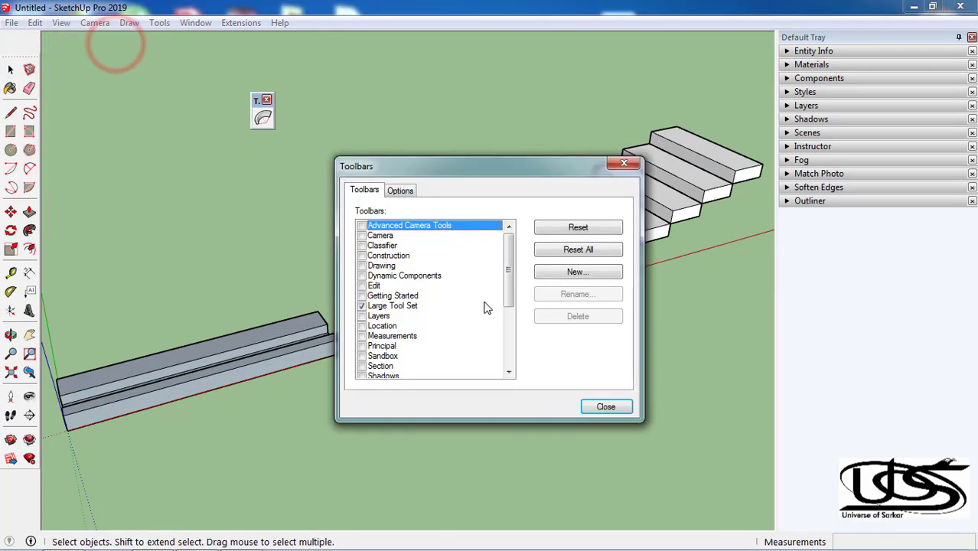
drag(505, 263, 503, 348)
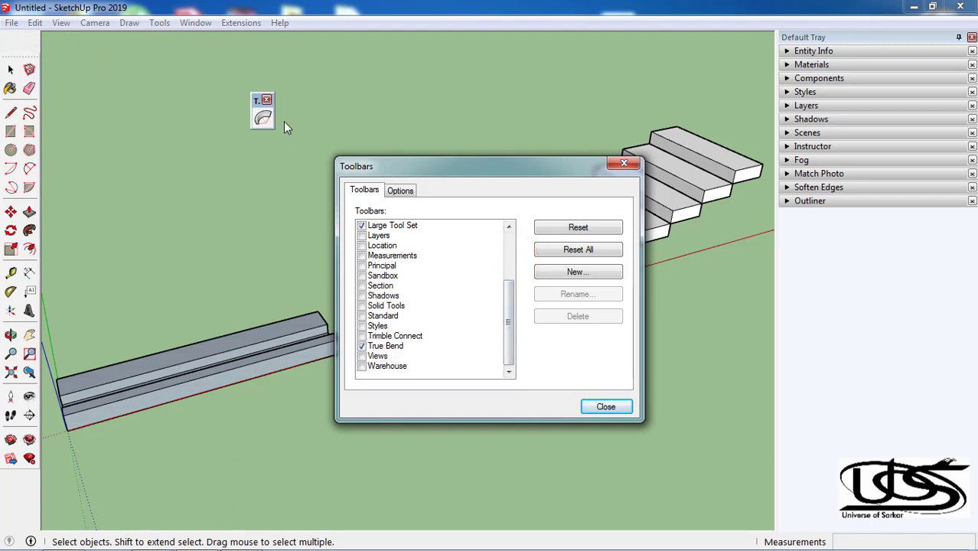
click(605, 407)
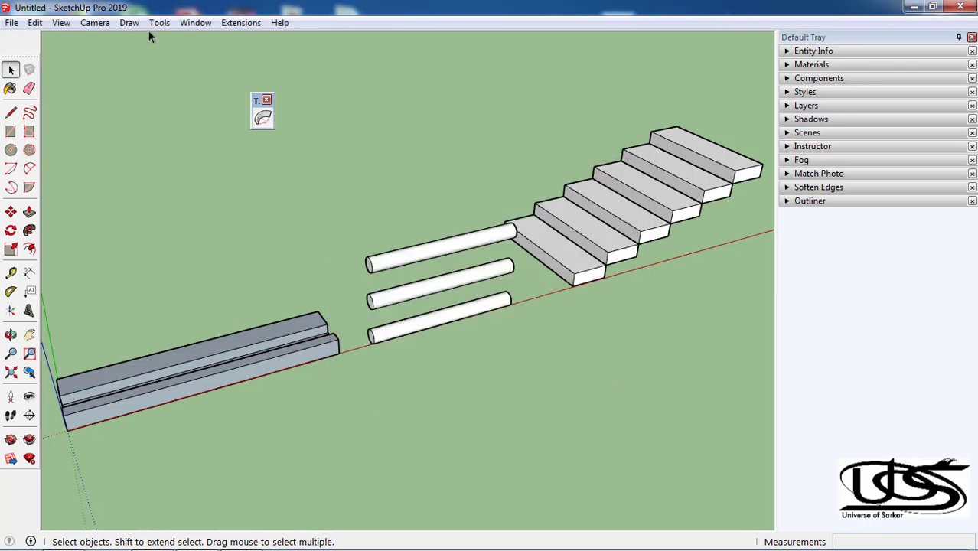
click(157, 24)
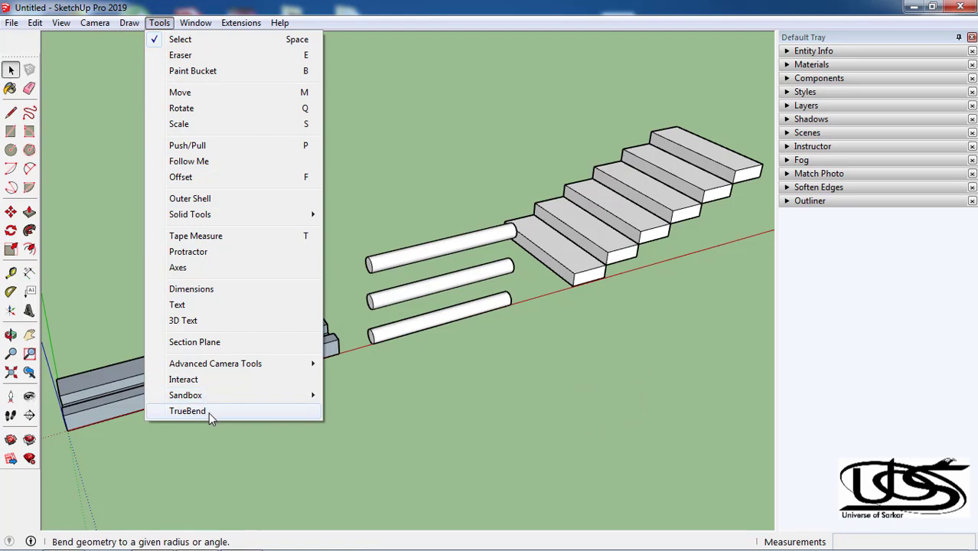
click(300, 433)
scroll(502, 325, down, 2)
scroll(492, 327, down, 3)
scroll(490, 327, down, 2)
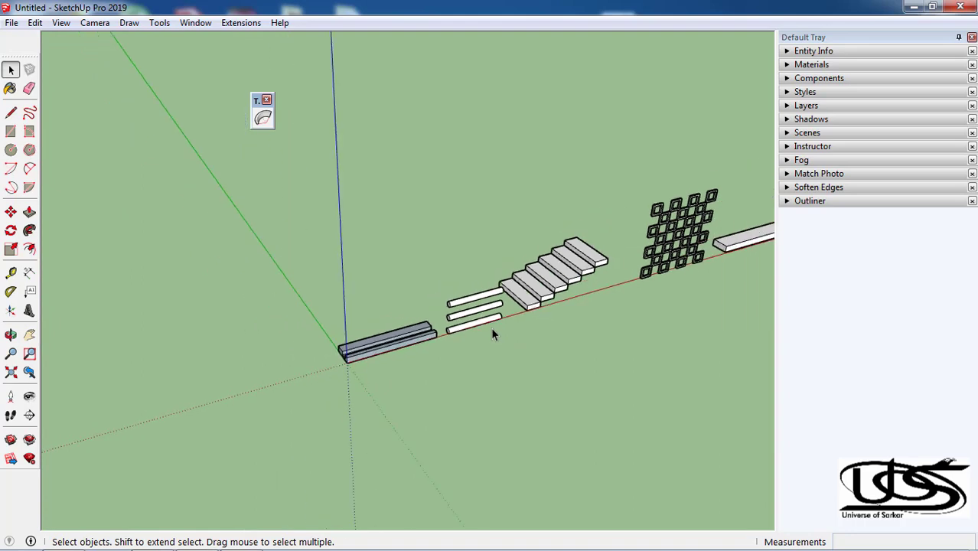
scroll(644, 277, down, 2)
scroll(741, 233, down, 2)
scroll(741, 233, up, 1)
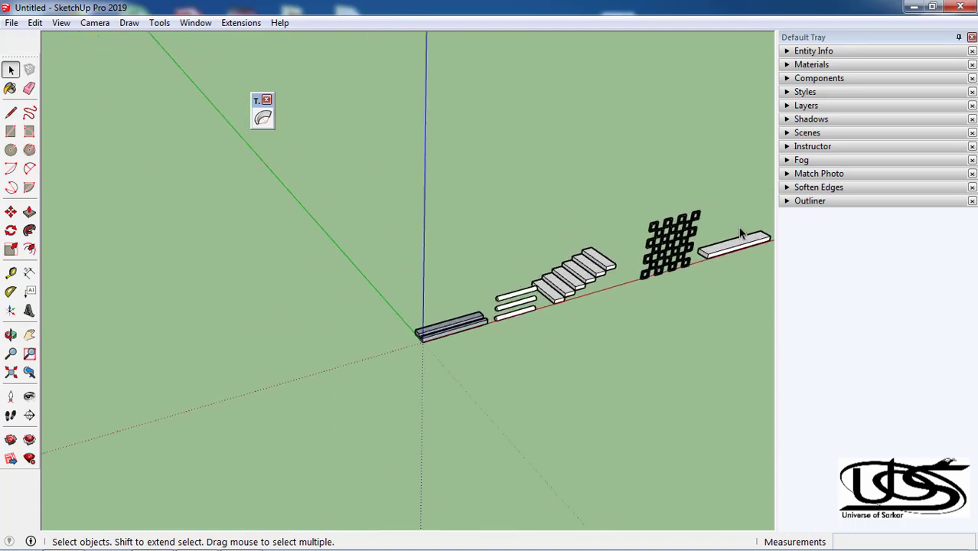
scroll(738, 233, up, 2)
scroll(734, 237, up, 3)
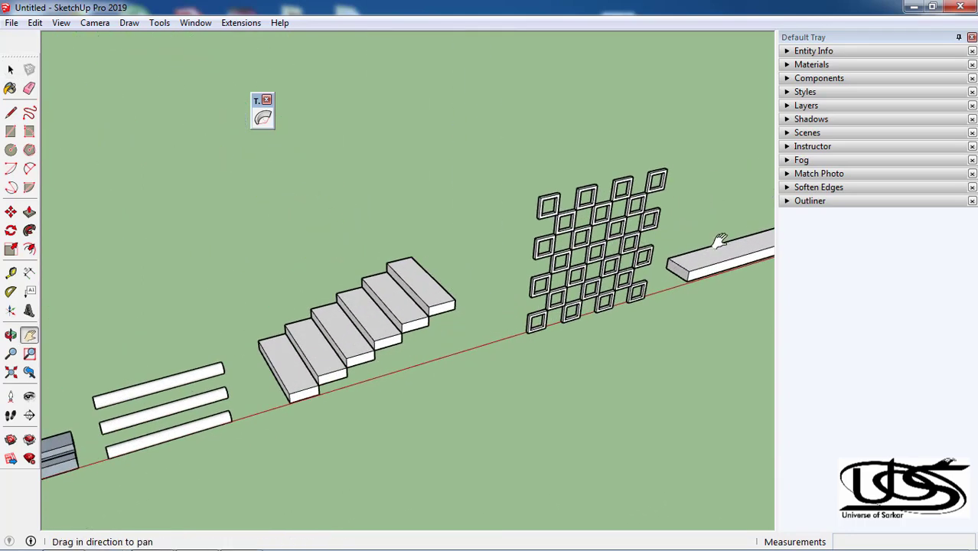
shift+middle_drag(723, 242, 543, 285)
drag(722, 242, 542, 285)
scroll(689, 260, up, 1)
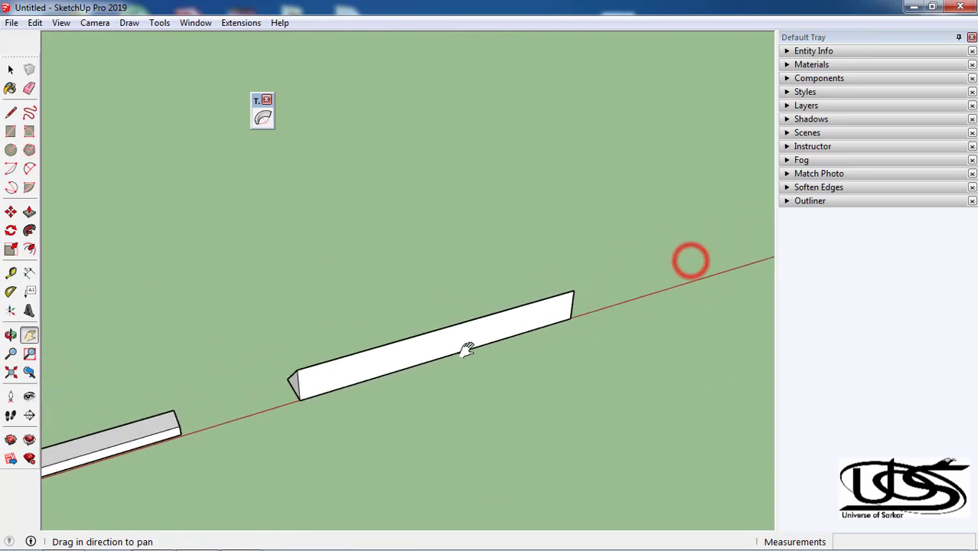
scroll(689, 260, down, 1)
mouse_move(427, 360)
mouse_down()
mouse_move(611, 283)
mouse_move(595, 304)
mouse_move(615, 319)
mouse_up()
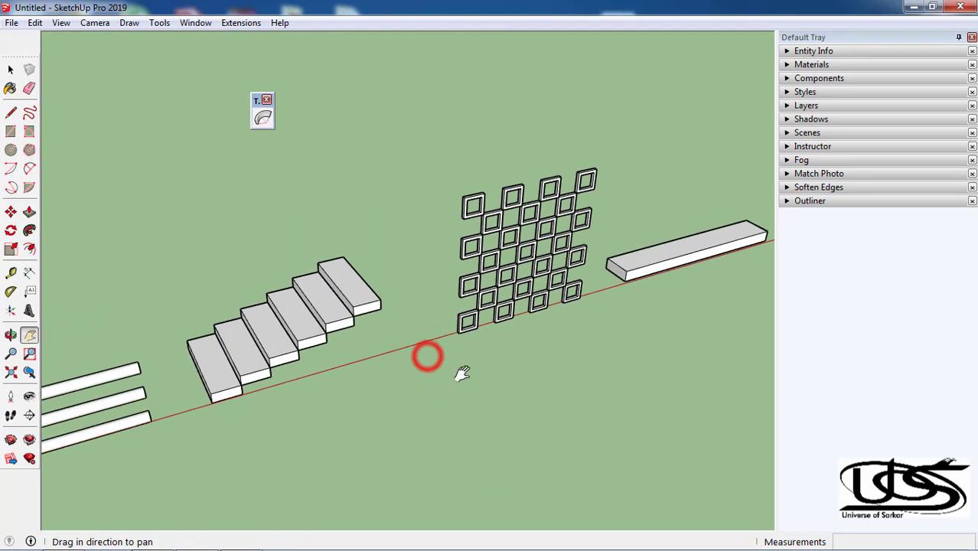
drag(400, 385, 620, 318)
drag(399, 386, 578, 323)
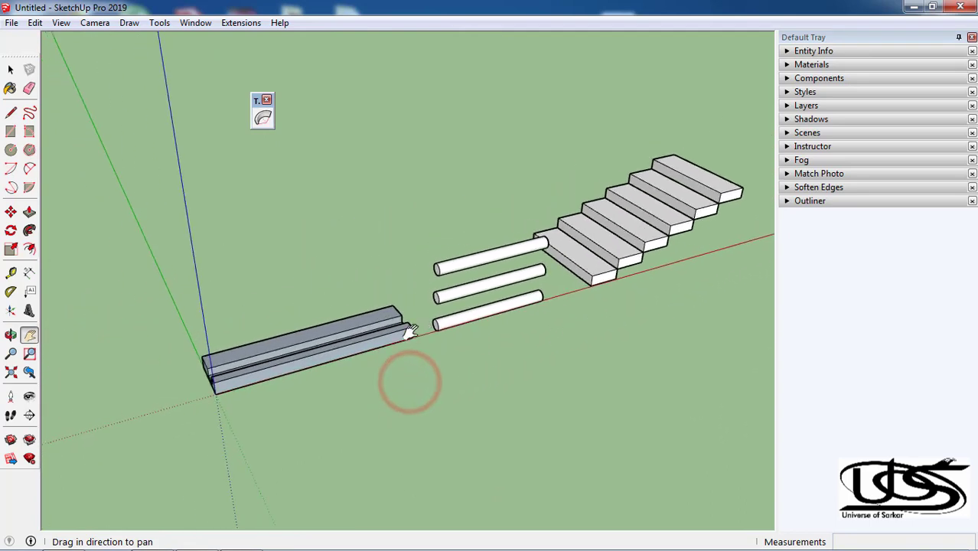
click(11, 70)
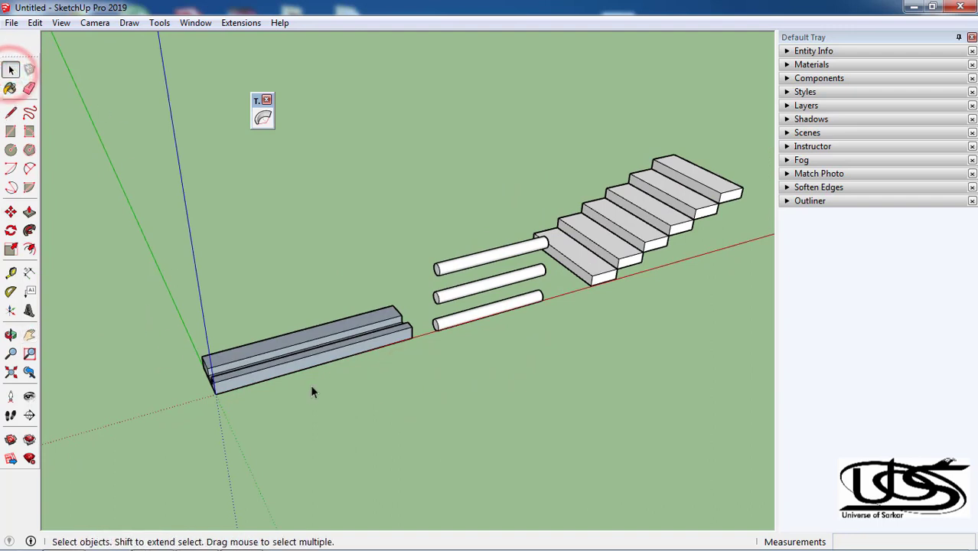
click(290, 370)
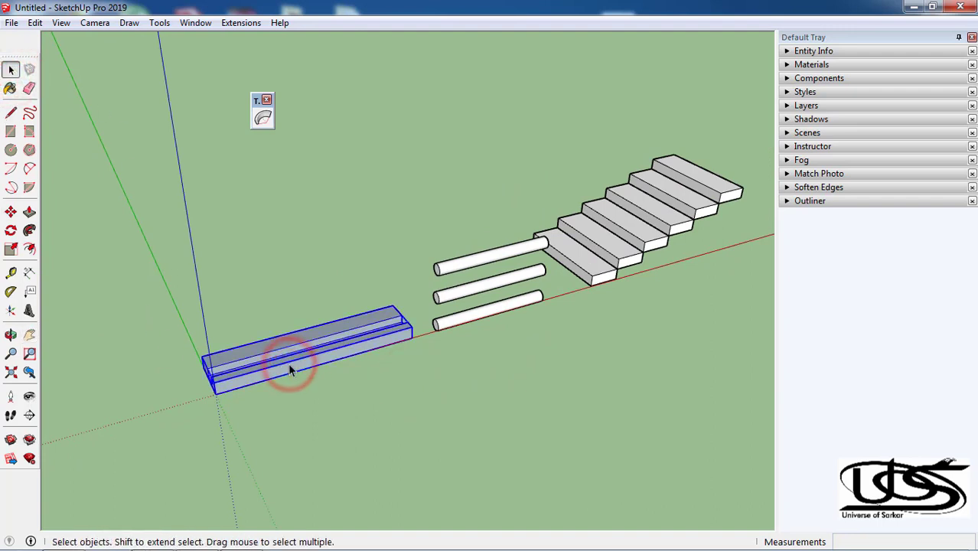
scroll(288, 371, up, 1)
scroll(288, 370, up, 2)
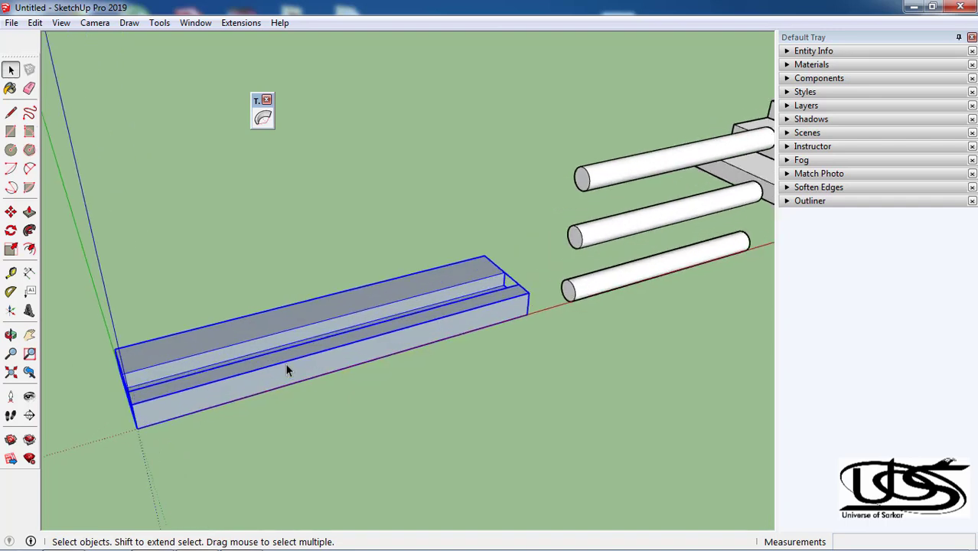
click(263, 117)
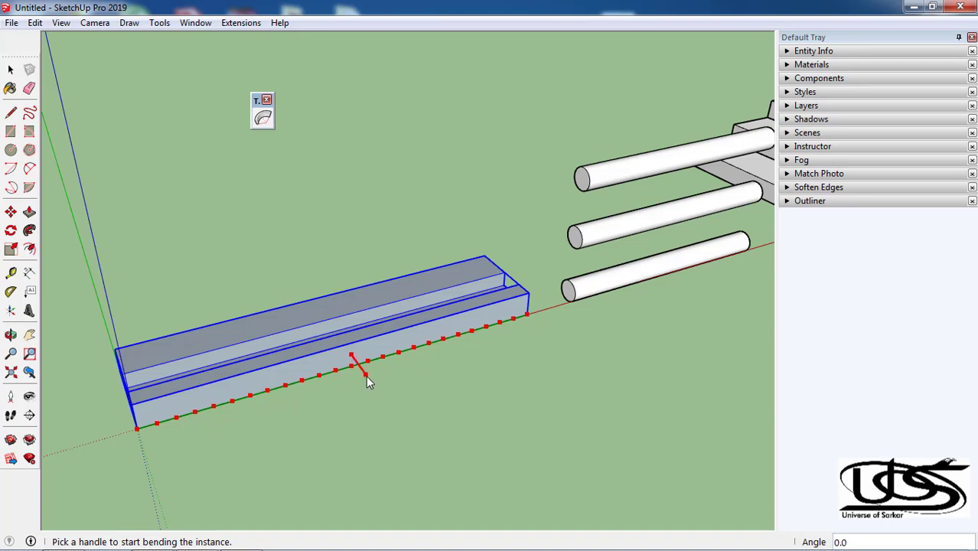
drag(366, 375, 381, 401)
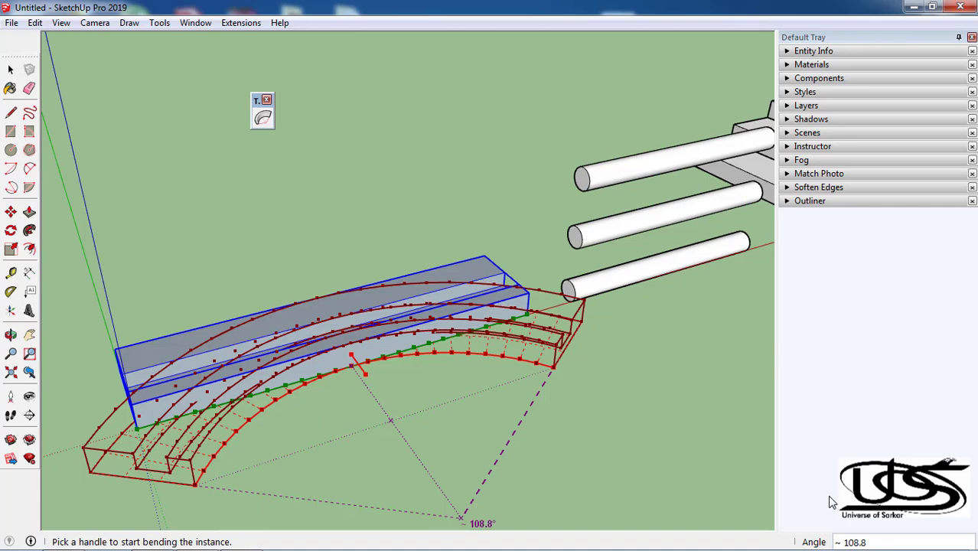
key(Return)
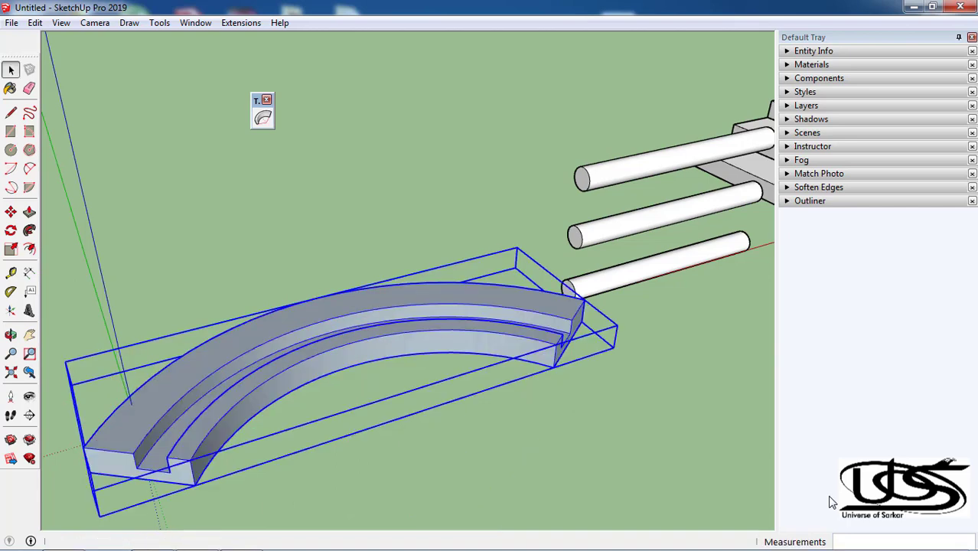
key(ctrl+z)
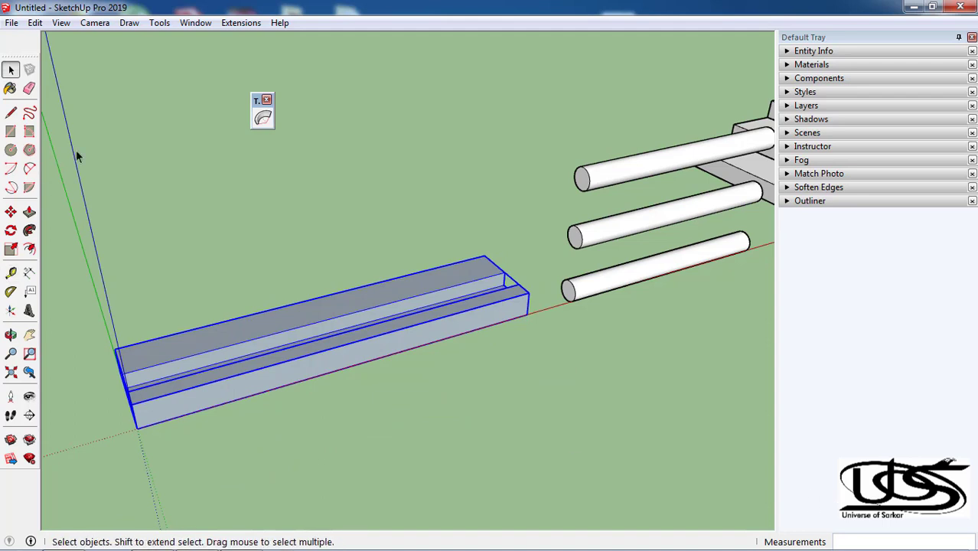
click(262, 117)
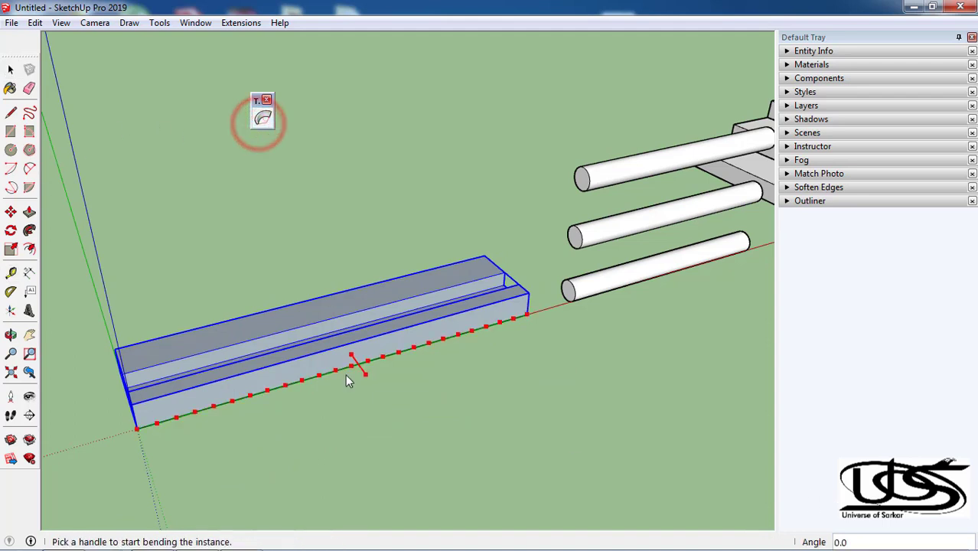
right_click(332, 357)
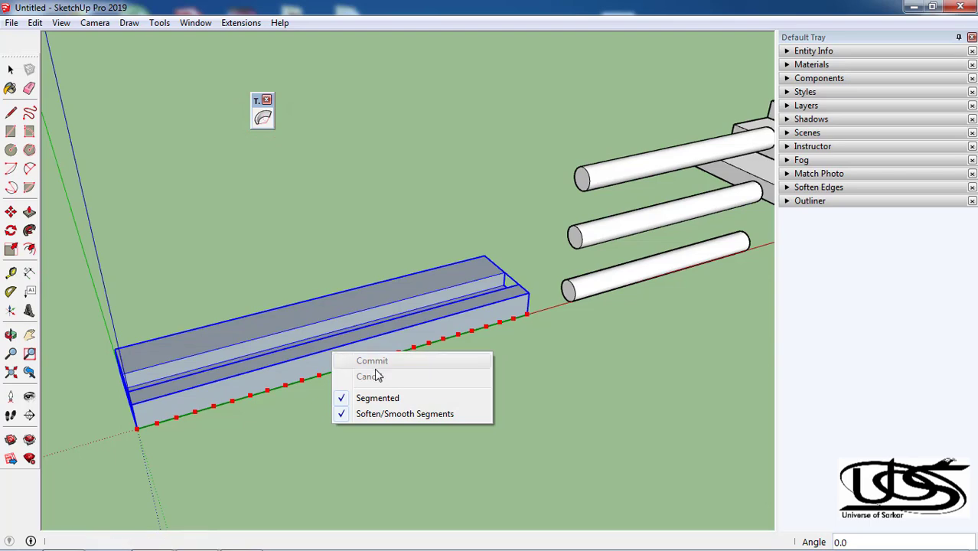
click(390, 398)
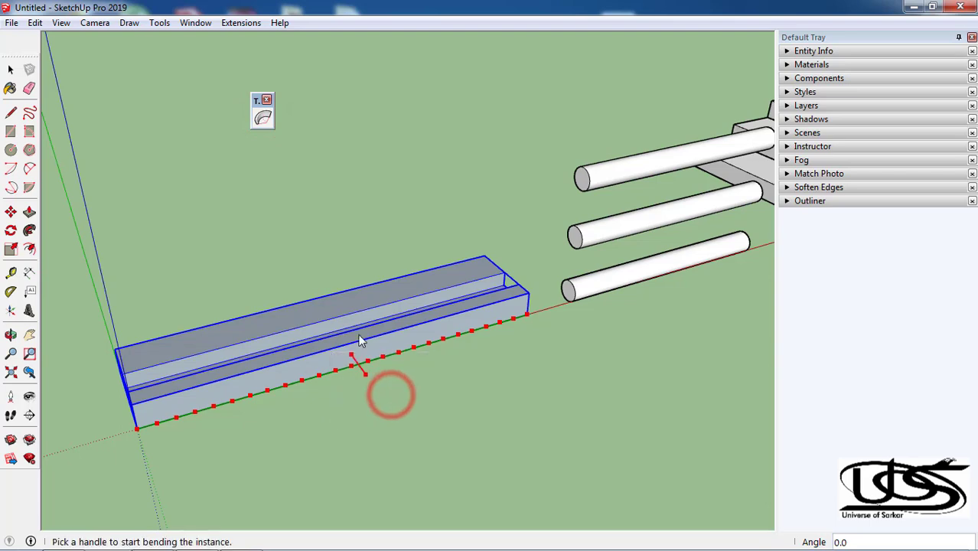
drag(365, 373, 383, 400)
key(Return)
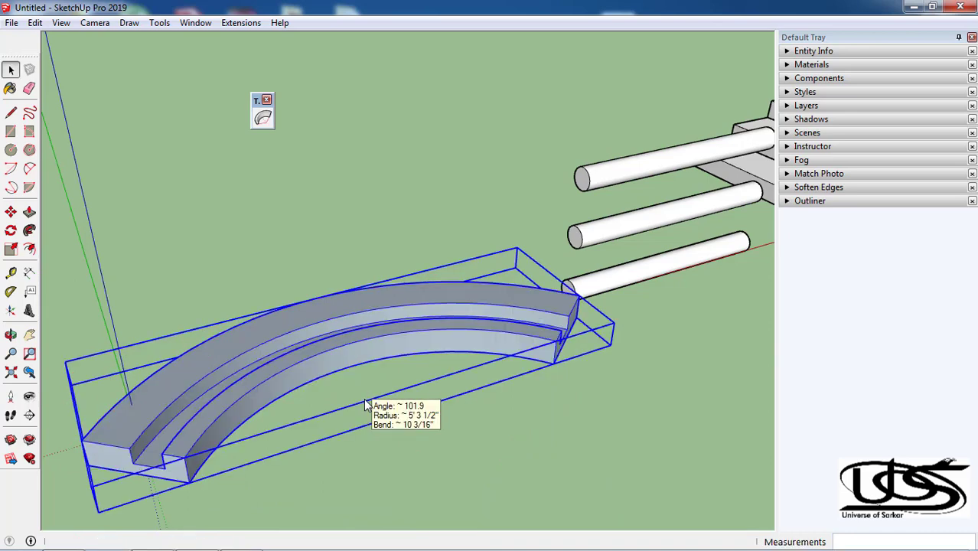
right_click(313, 362)
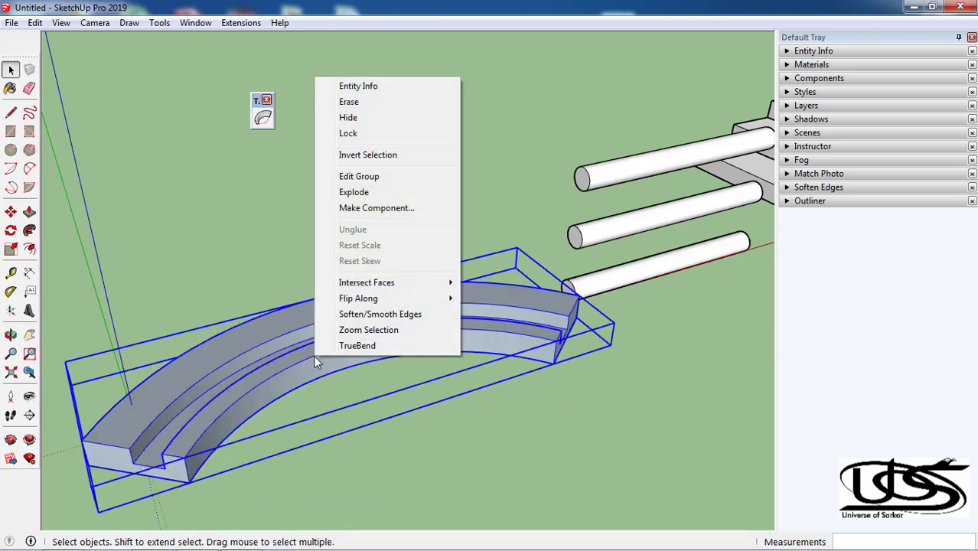
click(354, 192)
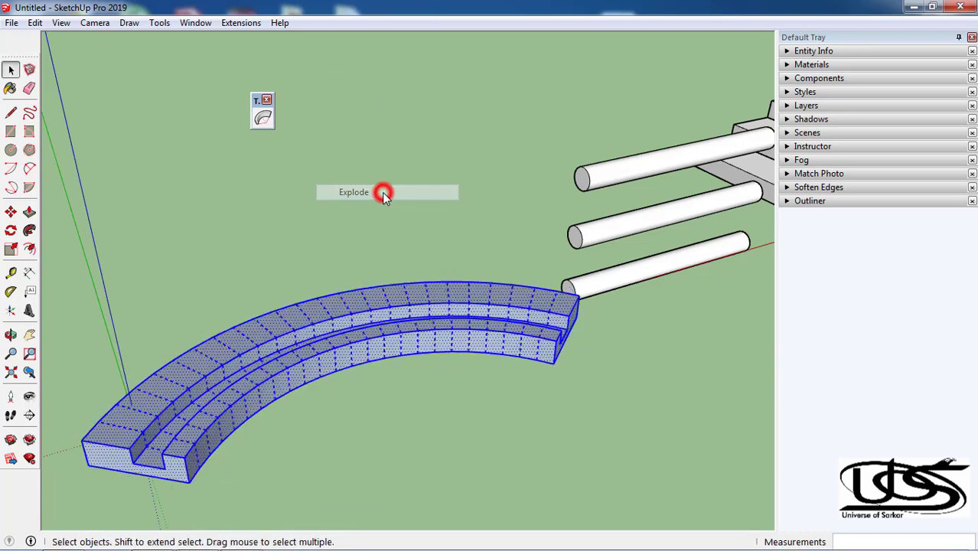
click(379, 196)
click(327, 356)
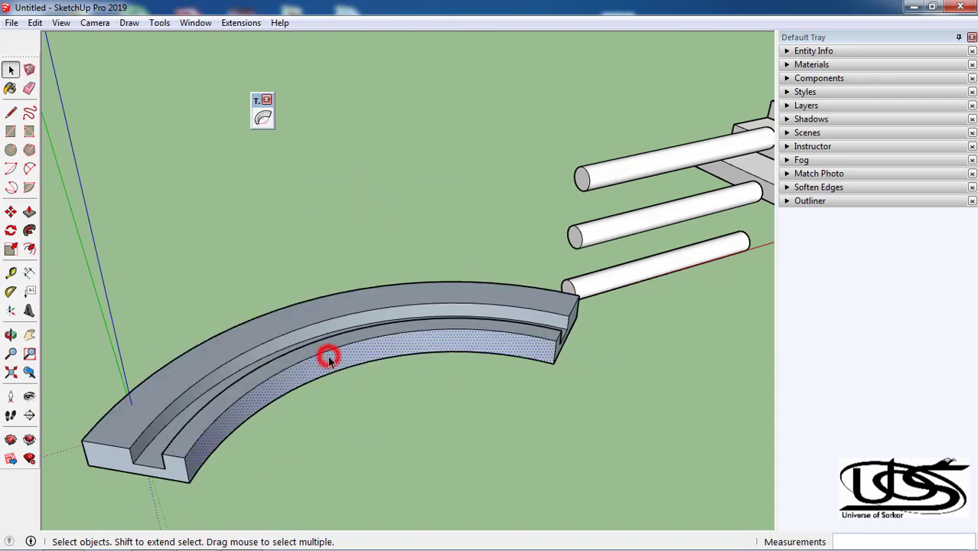
click(306, 327)
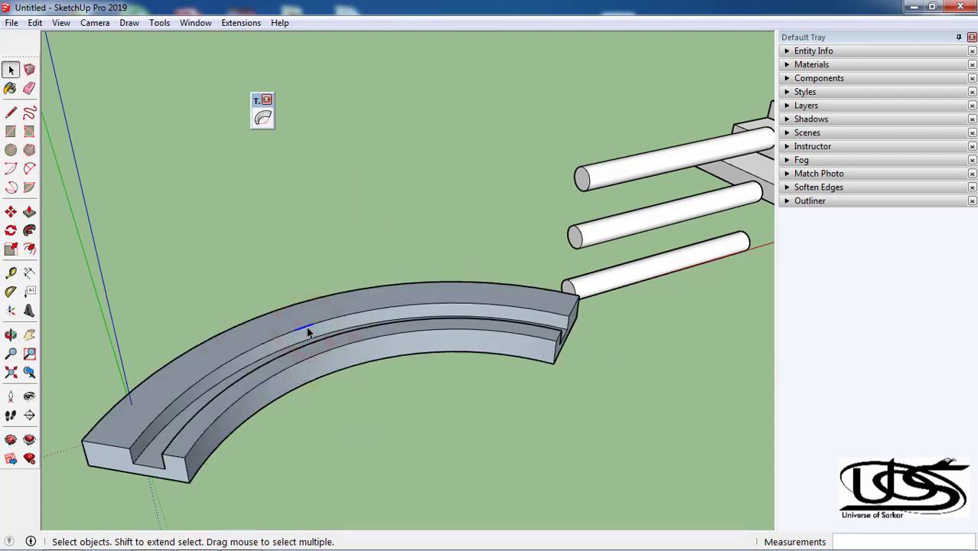
key(Delete)
key(ctrl+z)
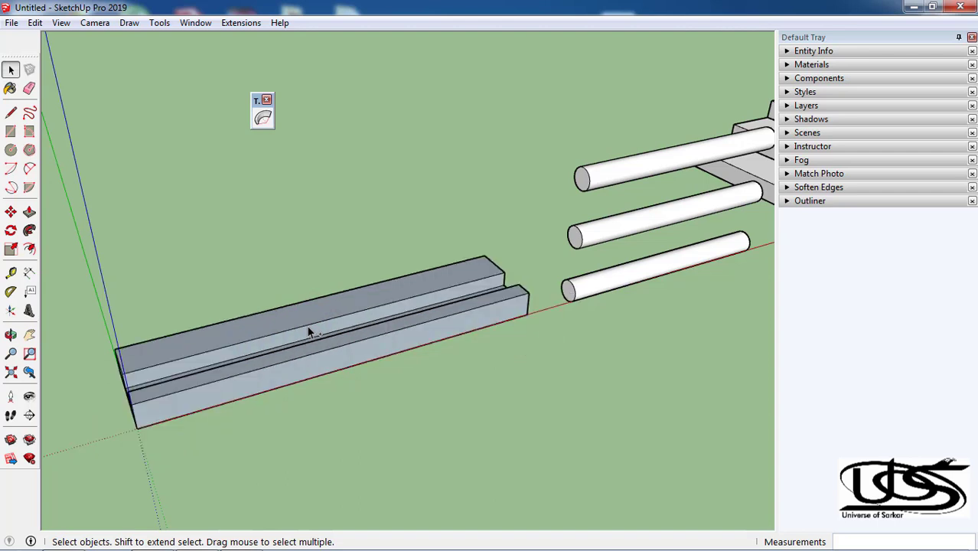
triple_click(308, 327)
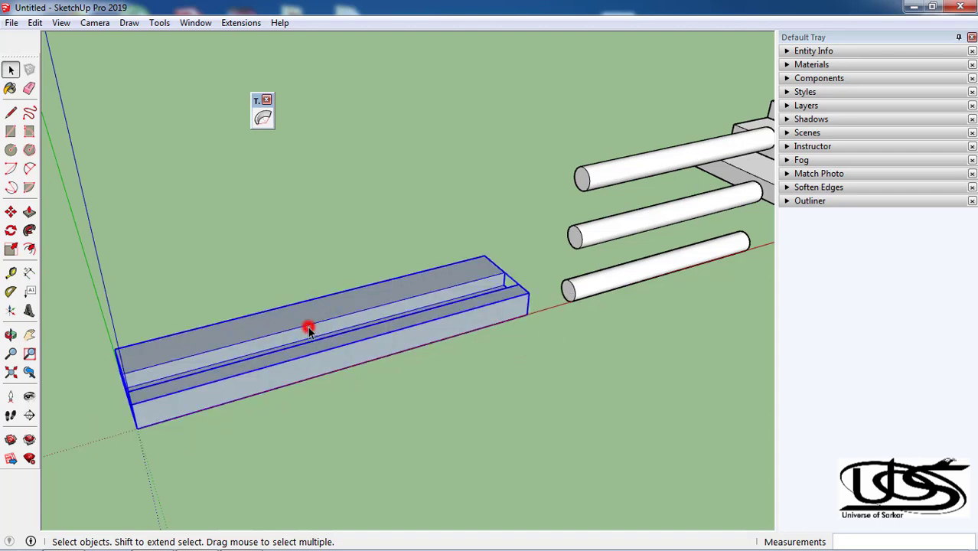
click(262, 120)
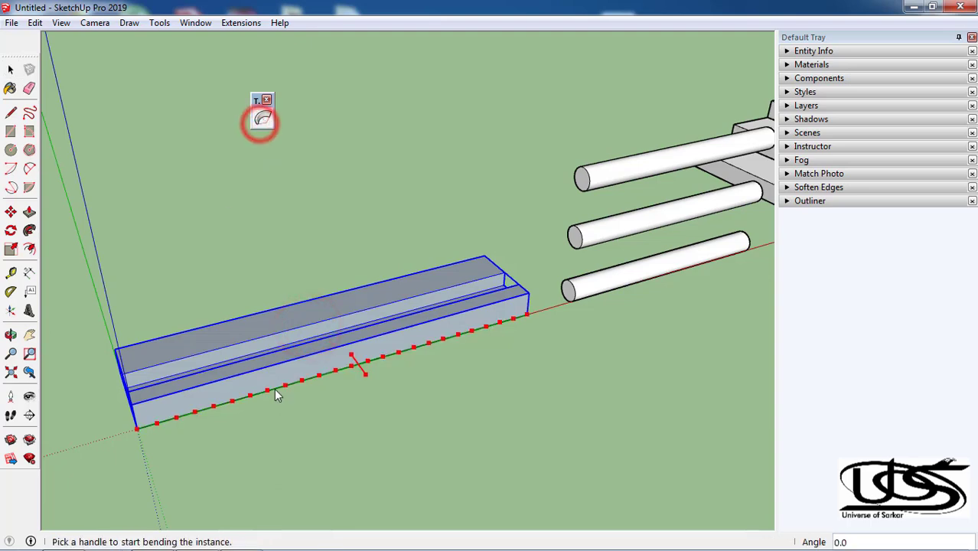
click(363, 374)
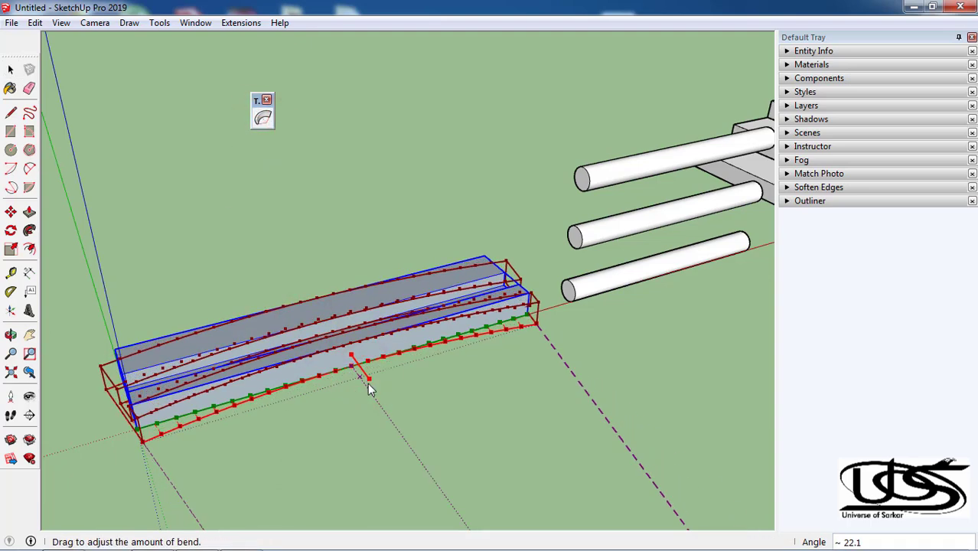
click(370, 394)
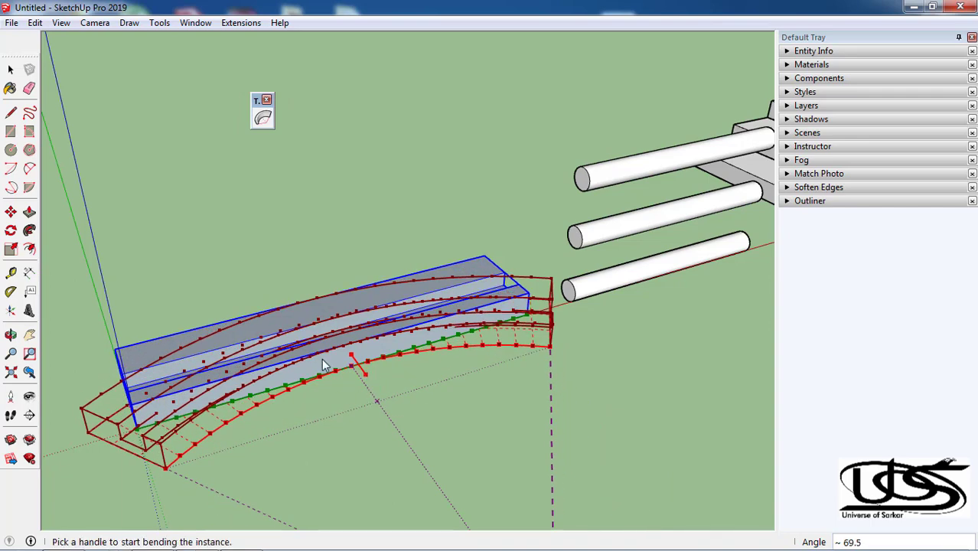
click(366, 380)
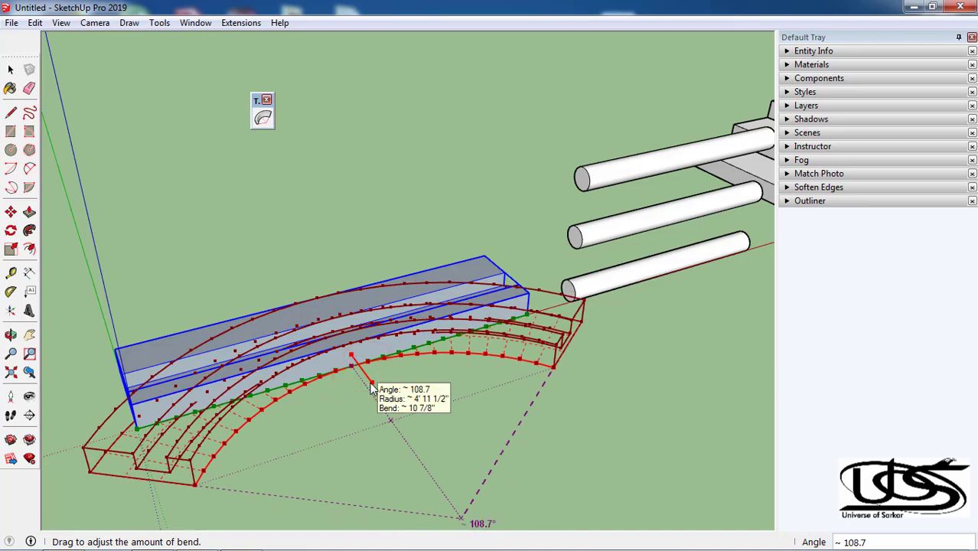
key(Escape)
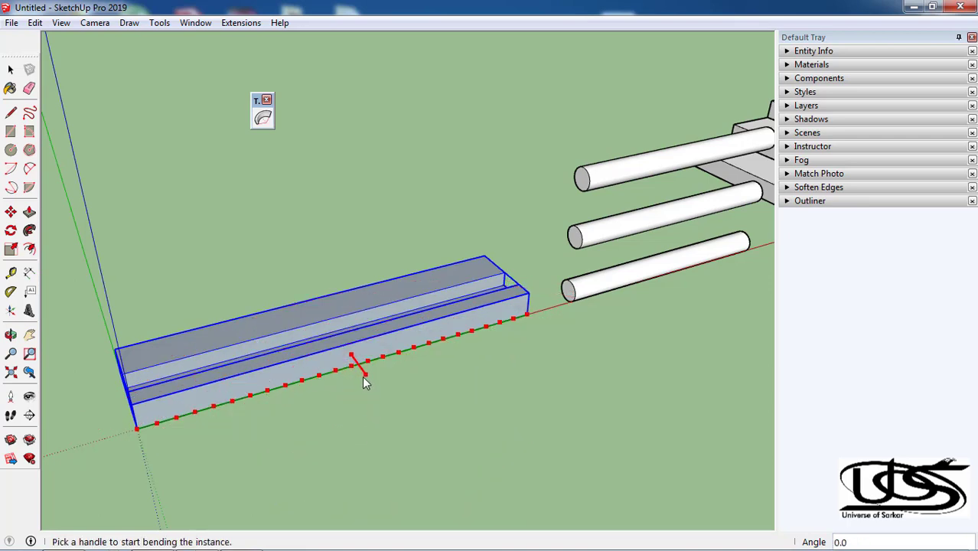
click(366, 375)
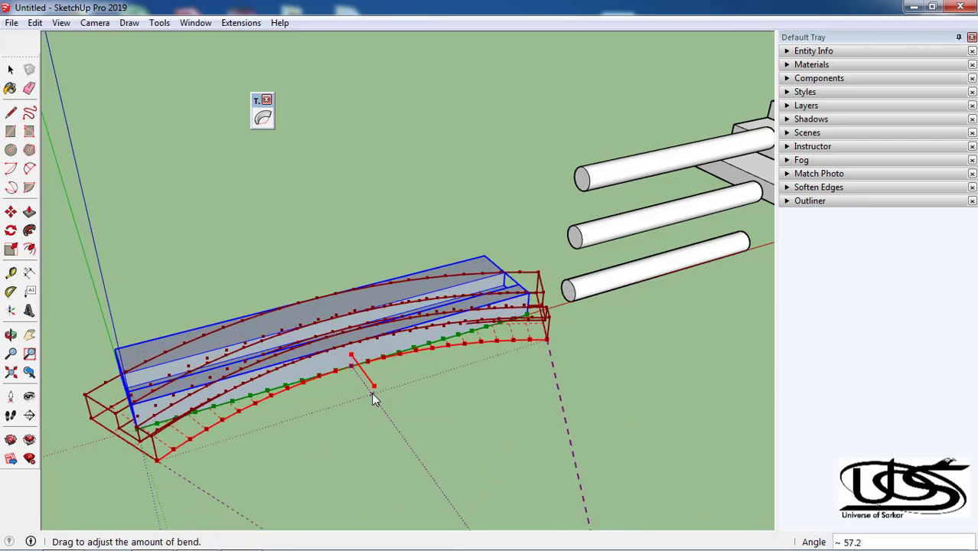
click(376, 407)
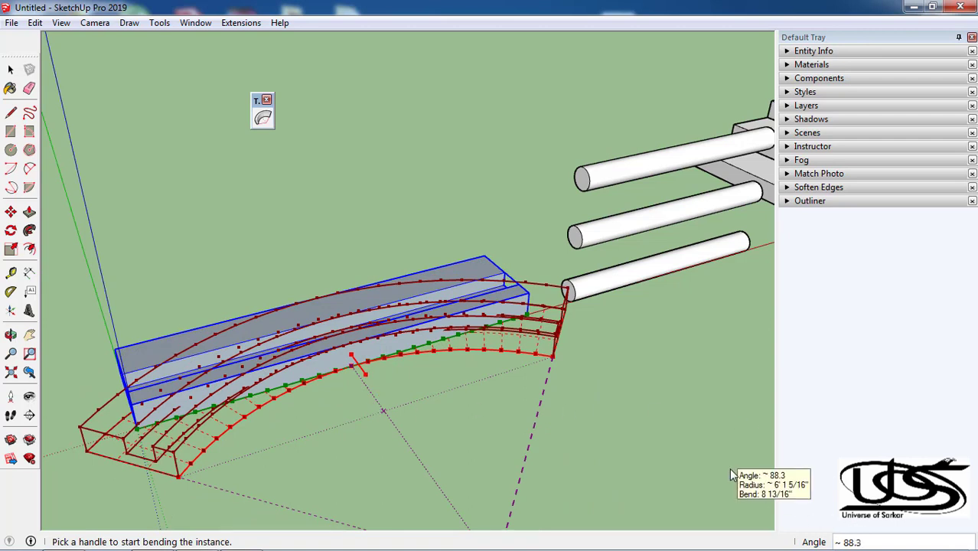
mouse_move(135, 378)
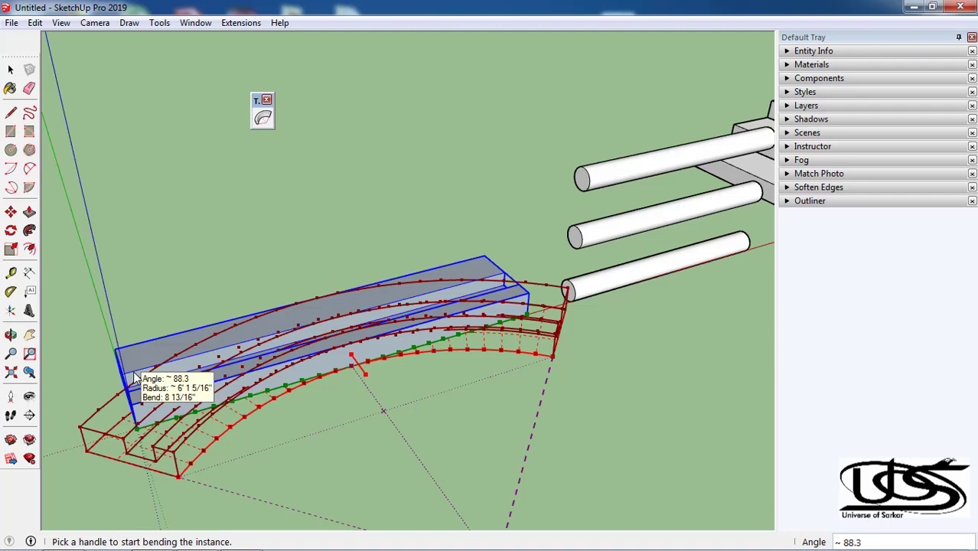
text(5s)
key(Return)
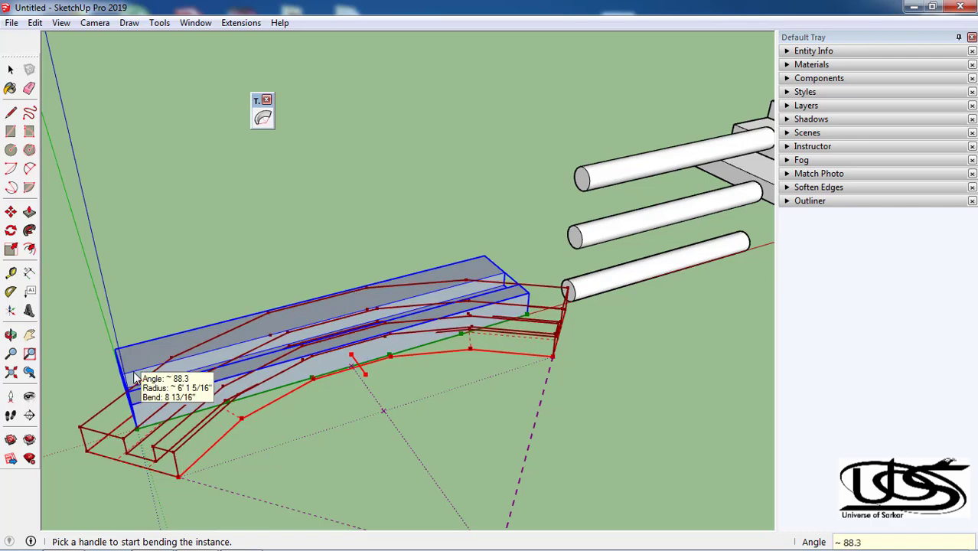
key(Return)
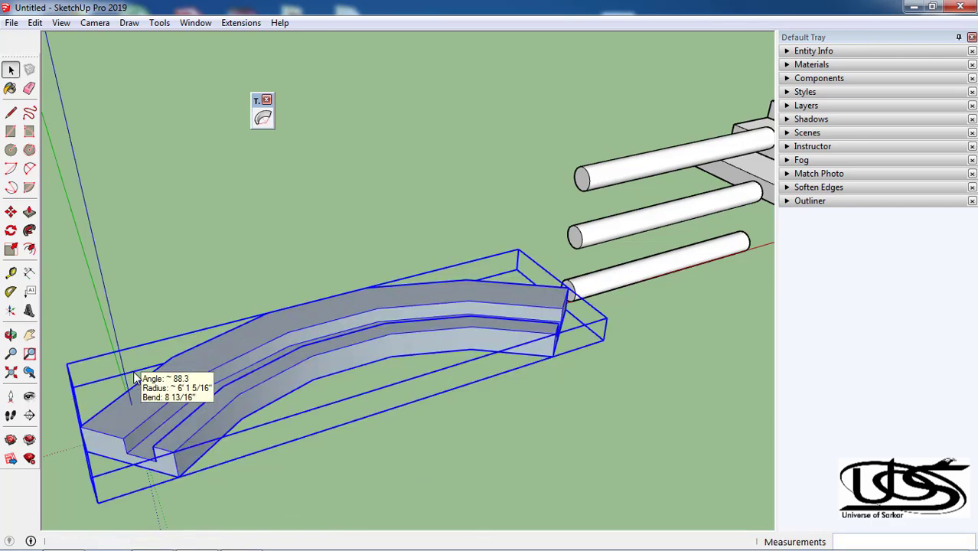
click(317, 219)
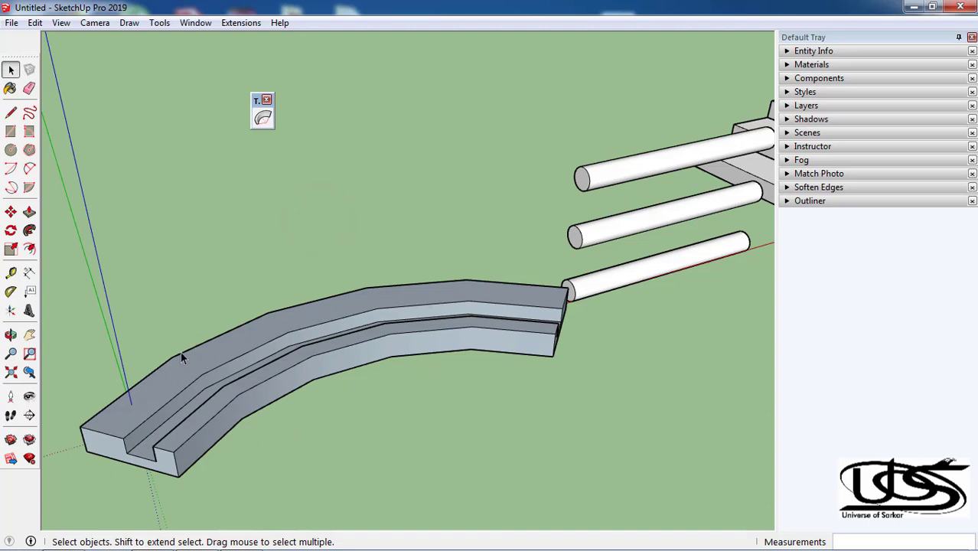
key(ctrl+z)
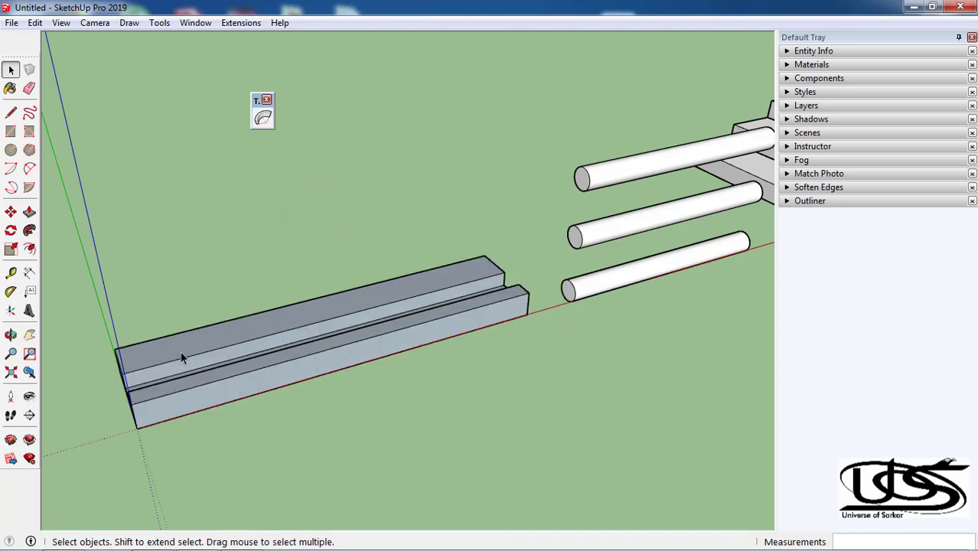
click(240, 345)
click(262, 117)
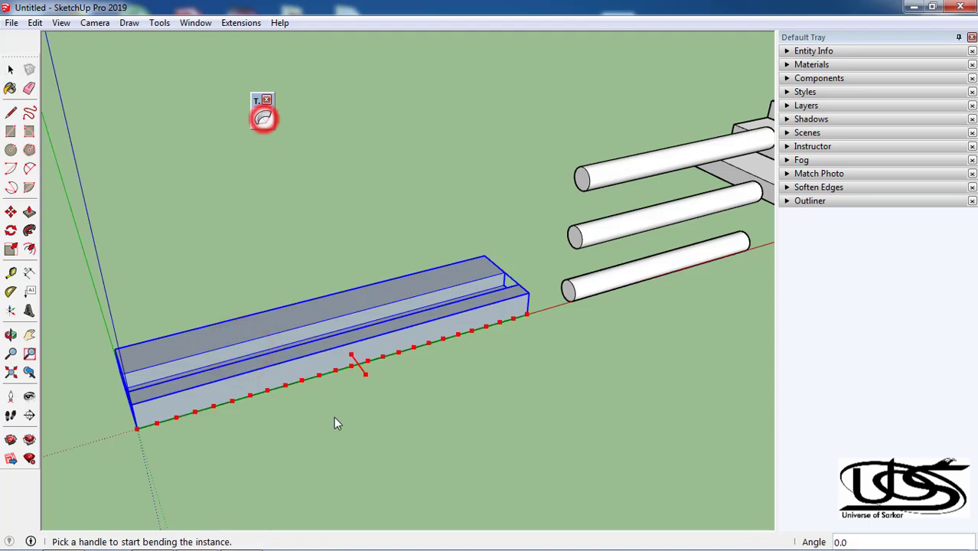
click(364, 376)
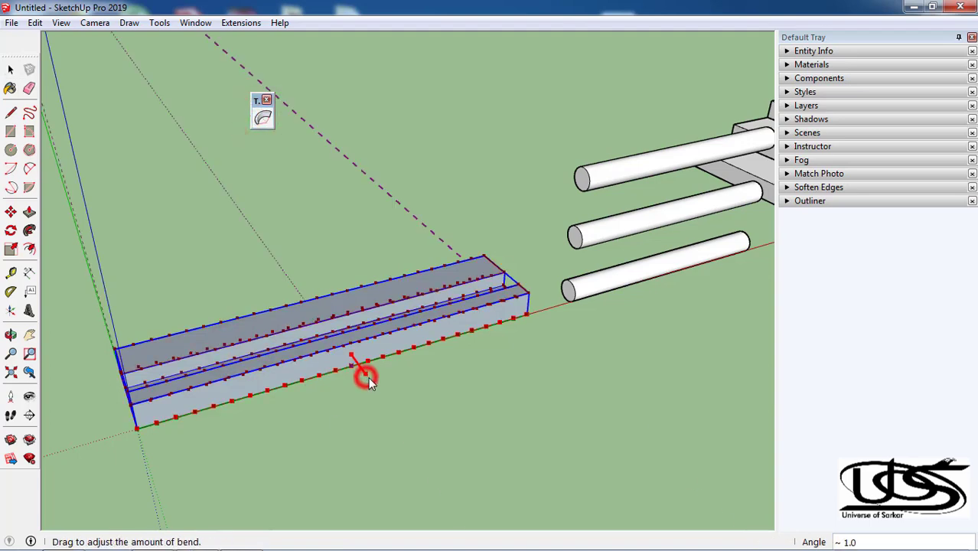
click(372, 394)
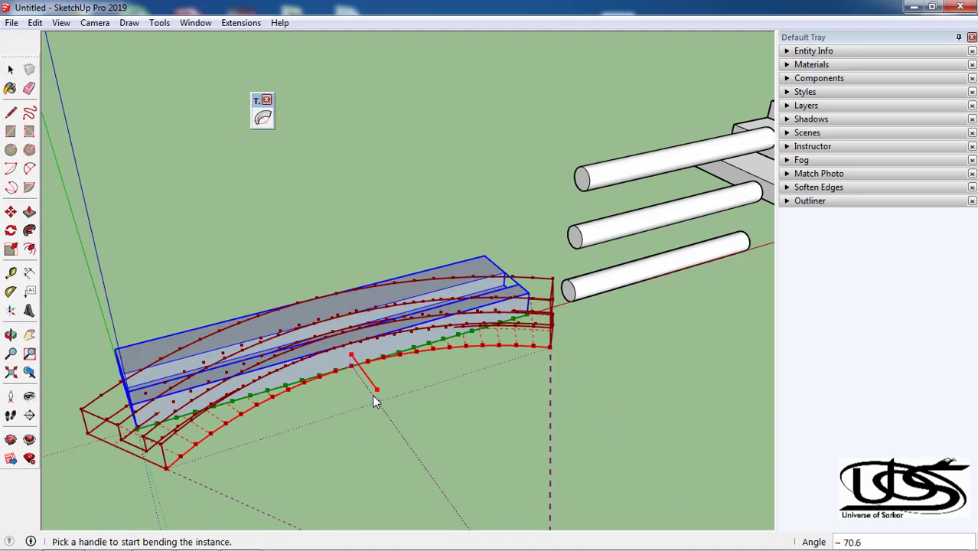
text(3s)
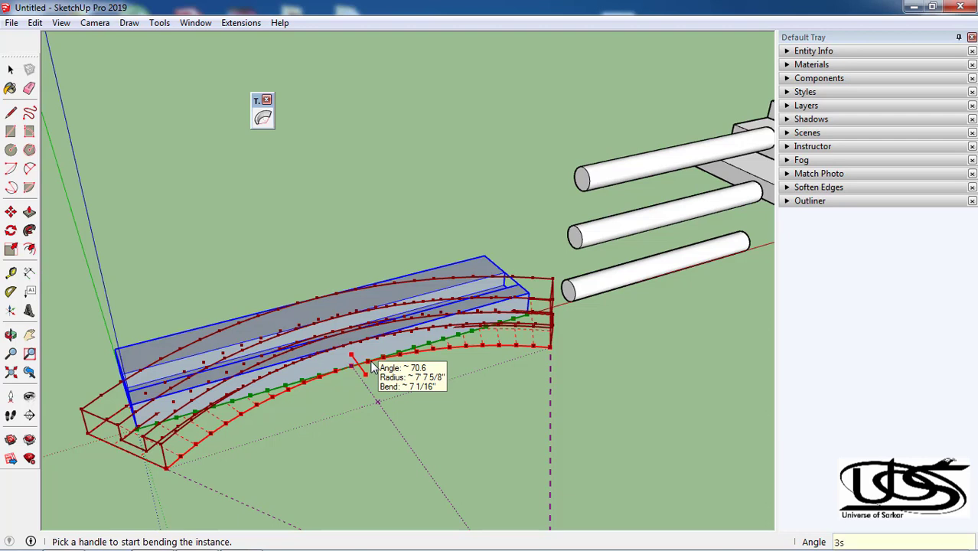
key(Return)
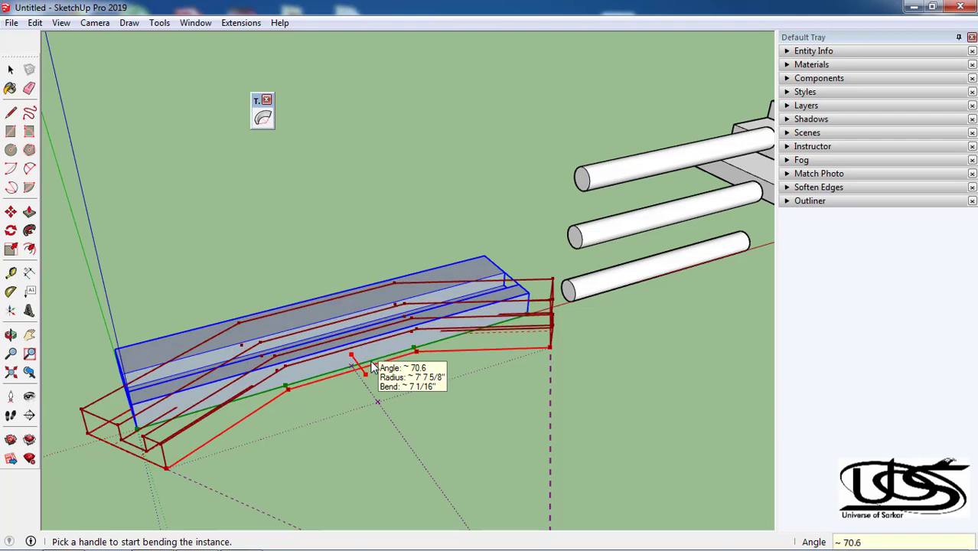
key(Return)
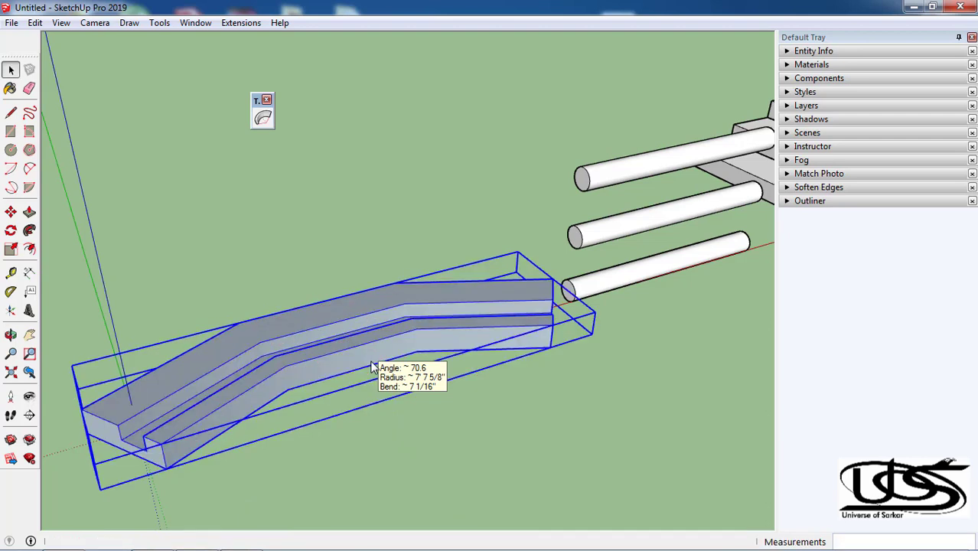
right_click(322, 305)
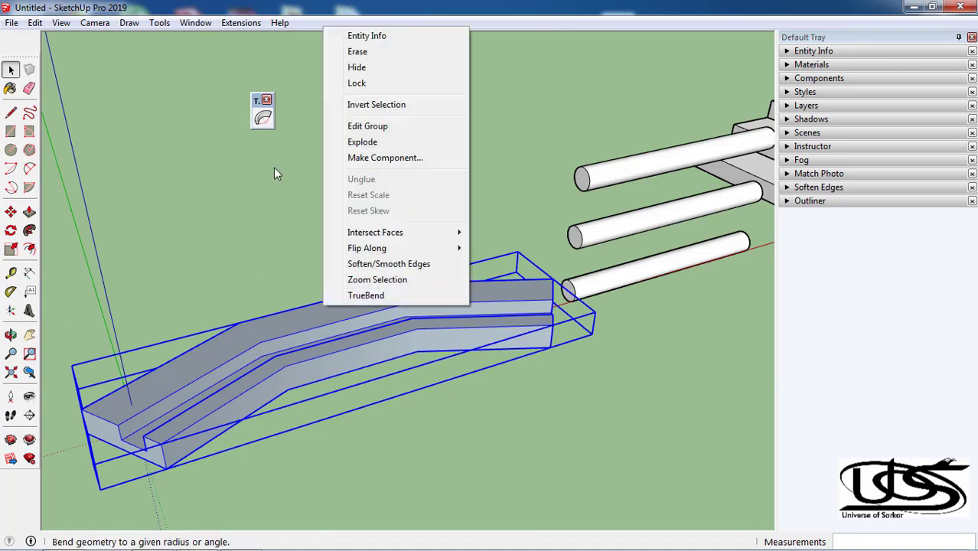
click(298, 240)
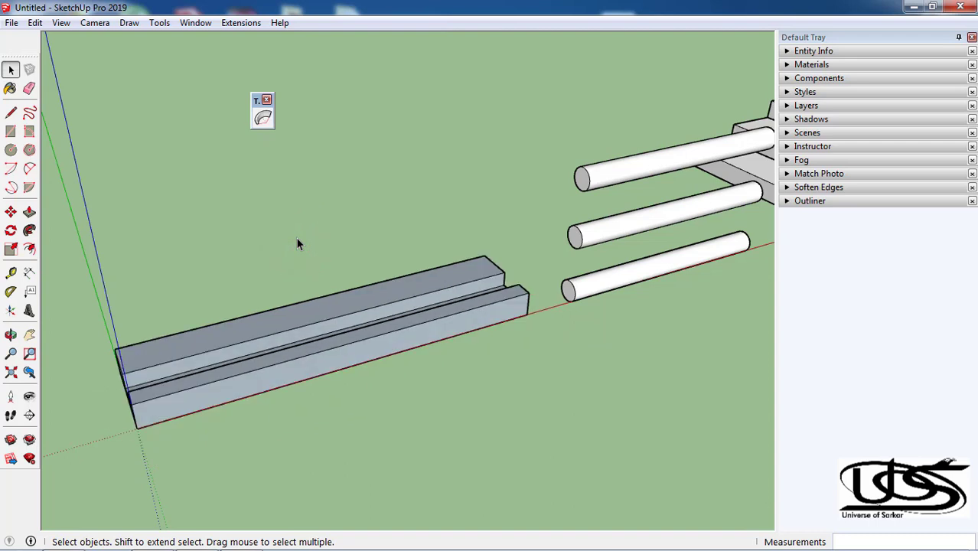
click(263, 117)
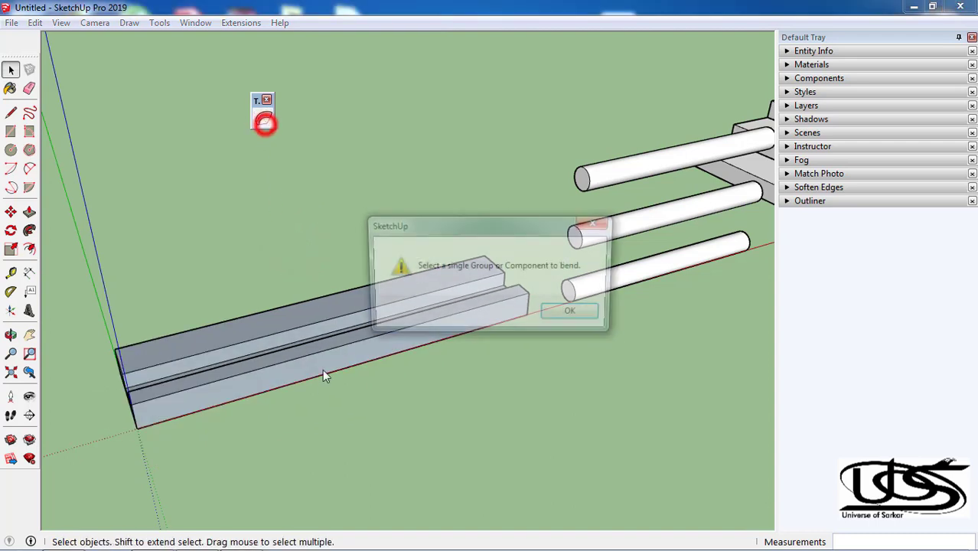
click(561, 315)
click(469, 322)
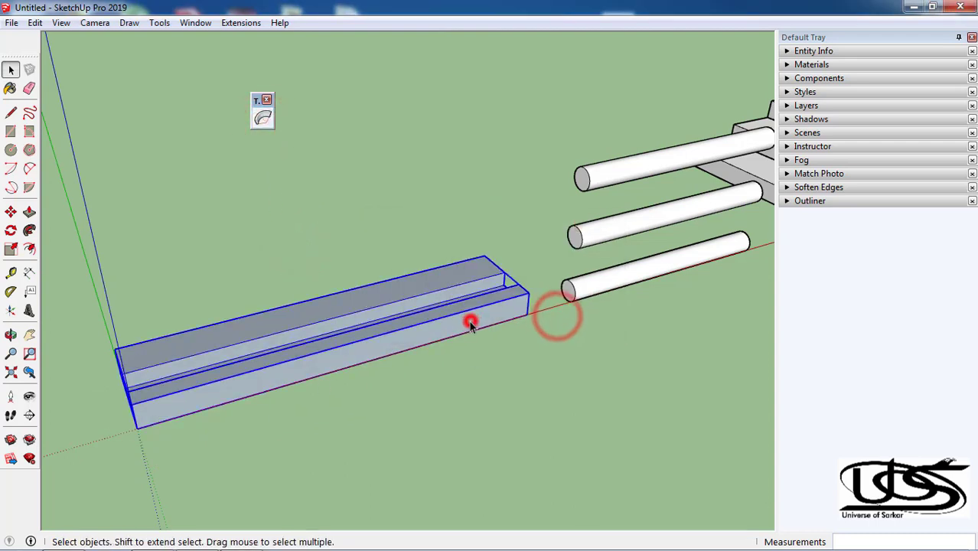
click(261, 127)
drag(364, 373, 374, 383)
right_click(339, 352)
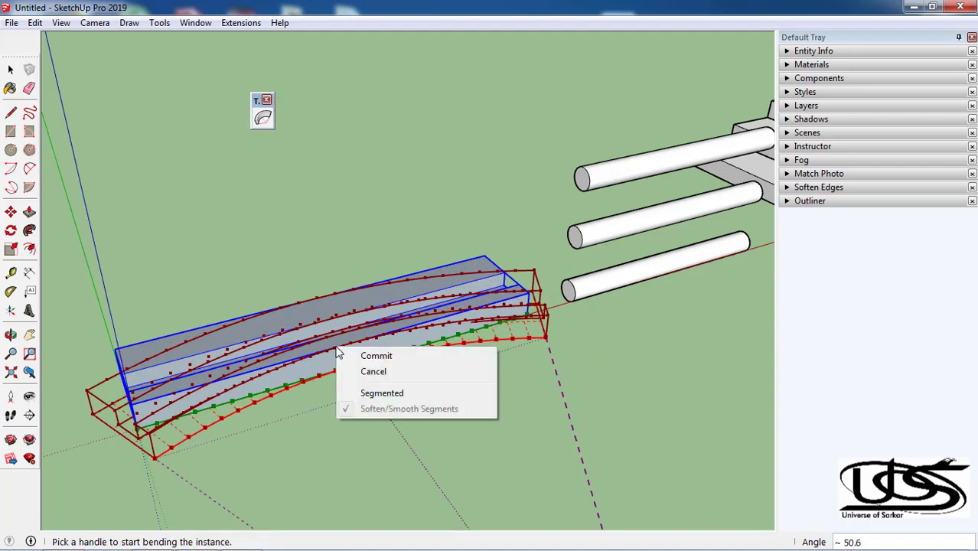
click(397, 356)
key(ctrl+z)
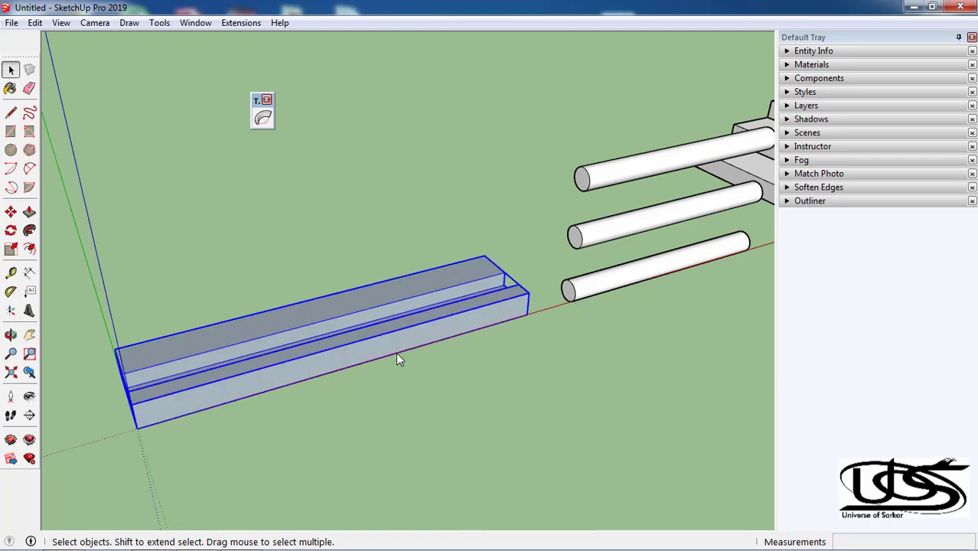
- Bend the grooved beam about 63° with TrueBend, Segmented on and Soften/Smooth Segments off
right_click(375, 320)
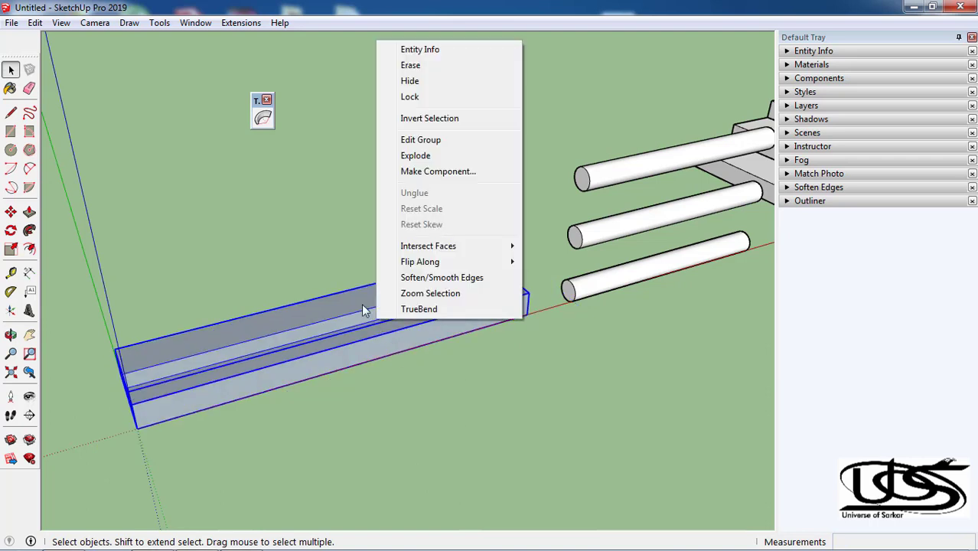
click(263, 117)
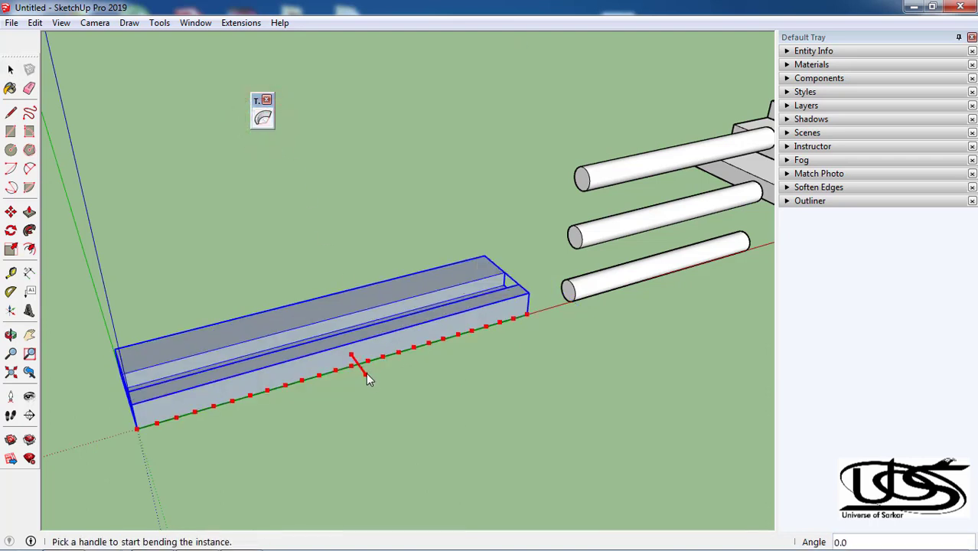
right_click(346, 350)
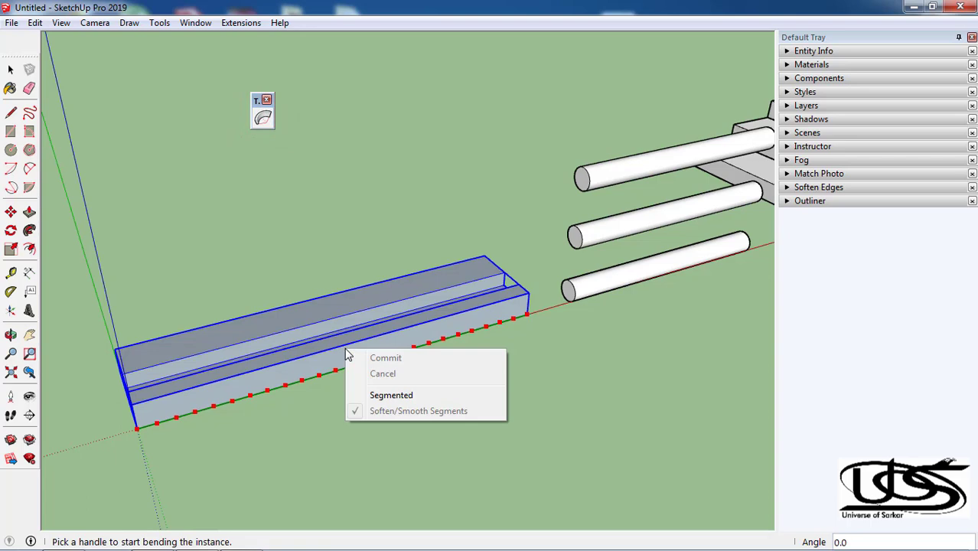
click(407, 396)
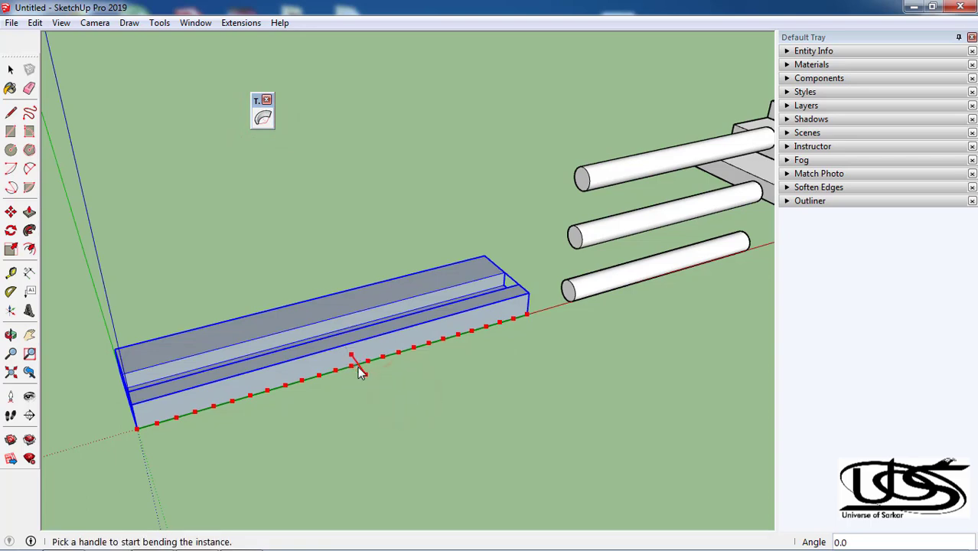
drag(366, 373, 383, 392)
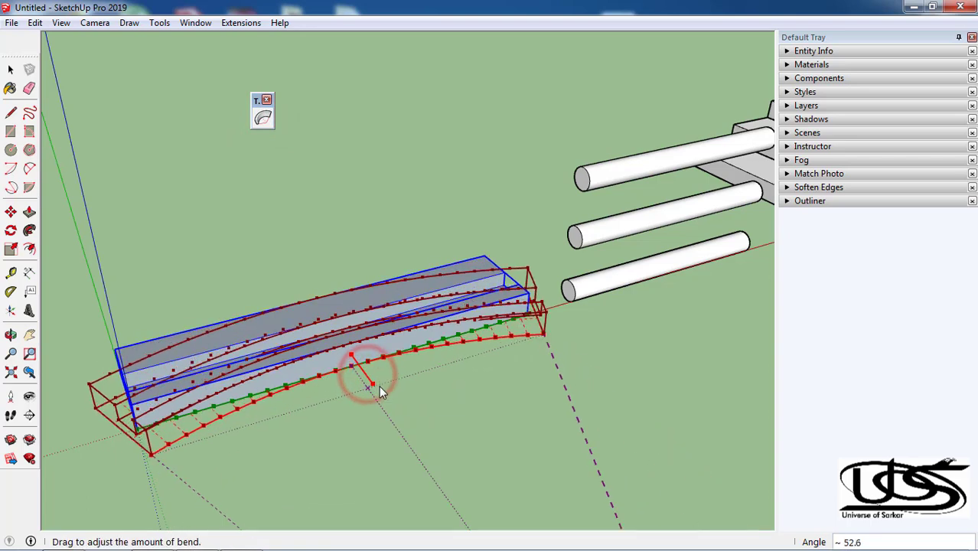
right_click(364, 344)
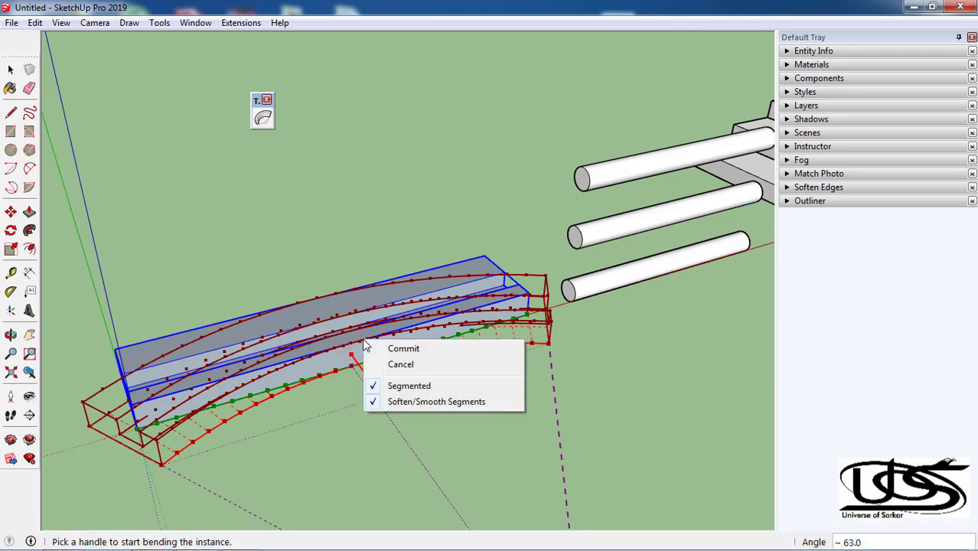
click(436, 402)
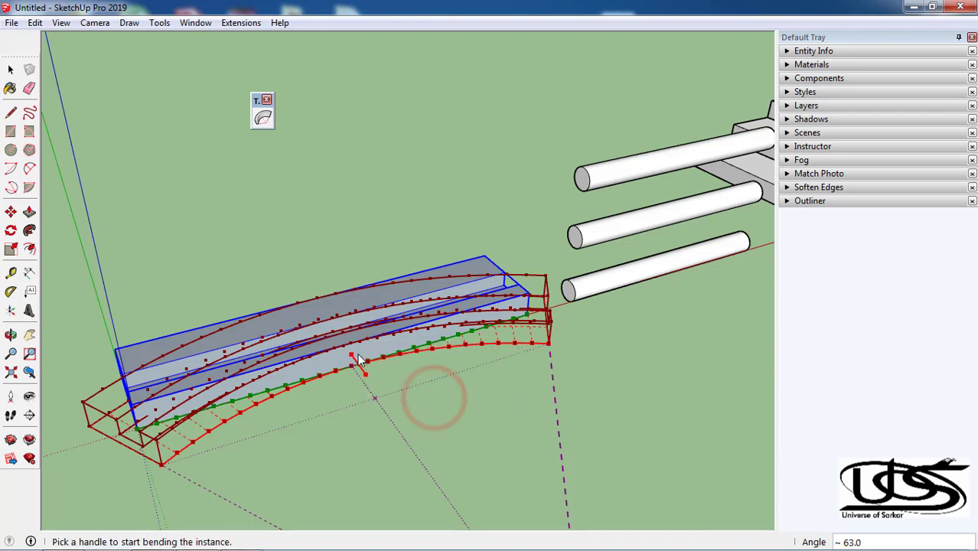
key(Return)
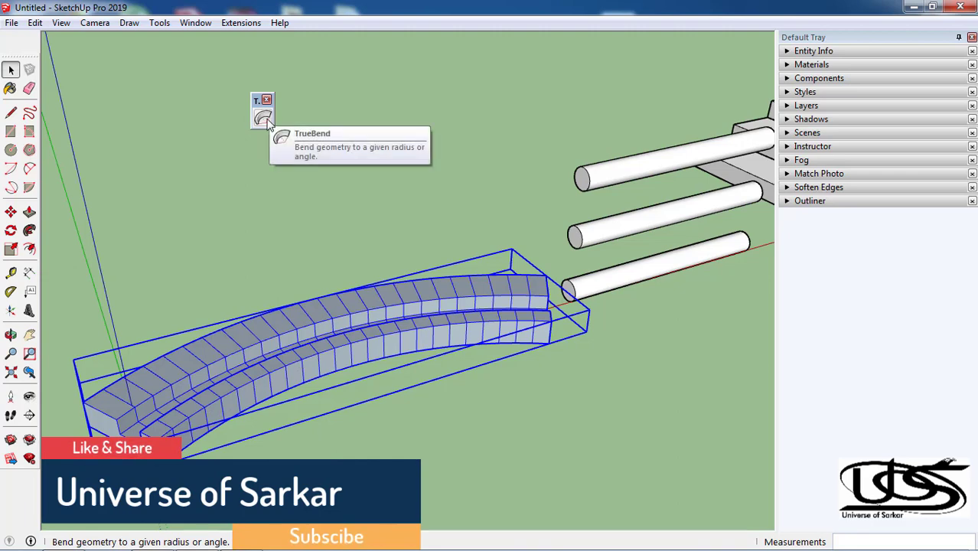
- Deselect the curved beam and undo the bend so it lies straight again
right_click(307, 331)
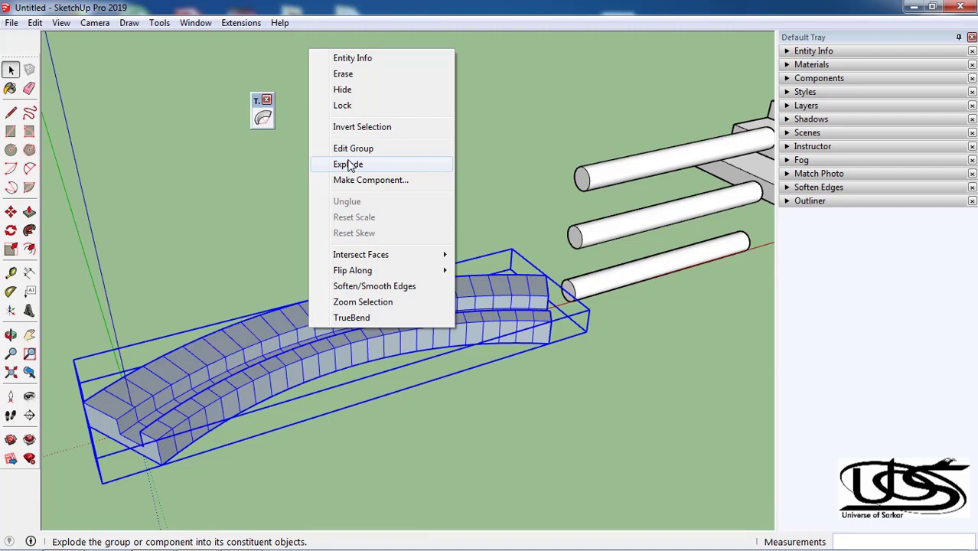
click(465, 154)
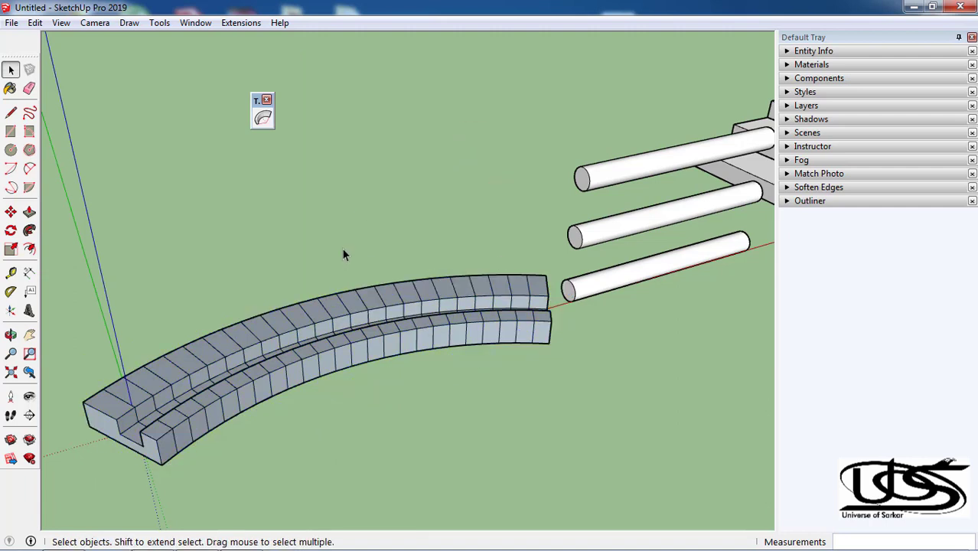
key(ctrl+z)
click(269, 118)
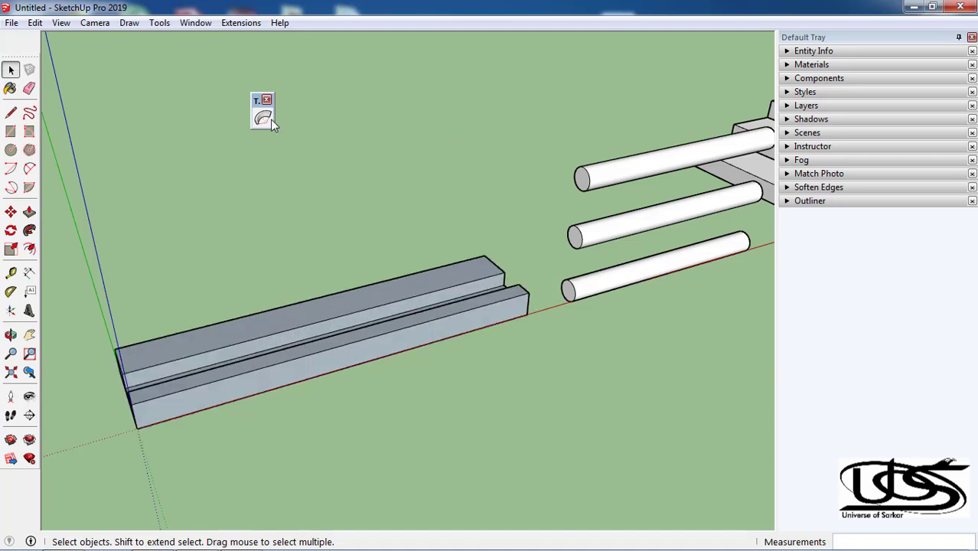
click(543, 317)
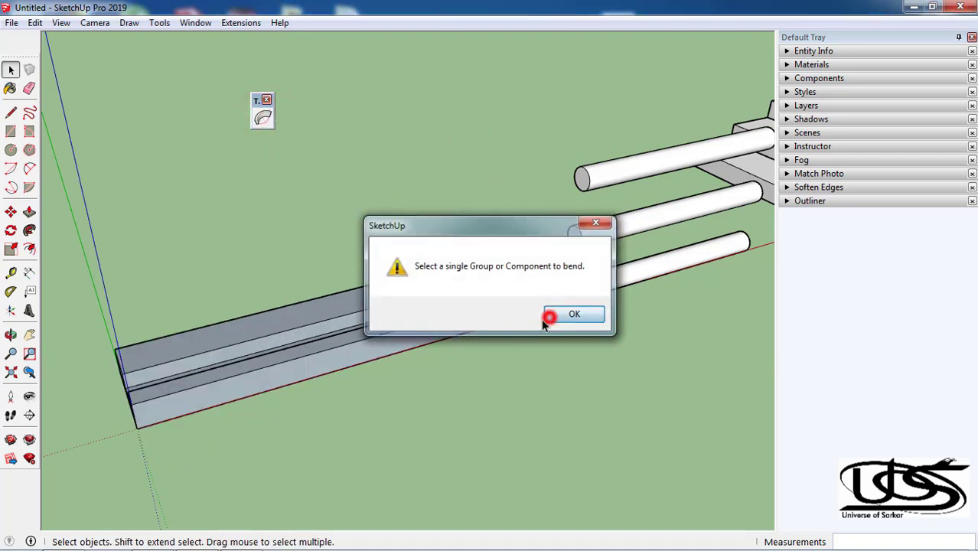
click(381, 340)
click(263, 117)
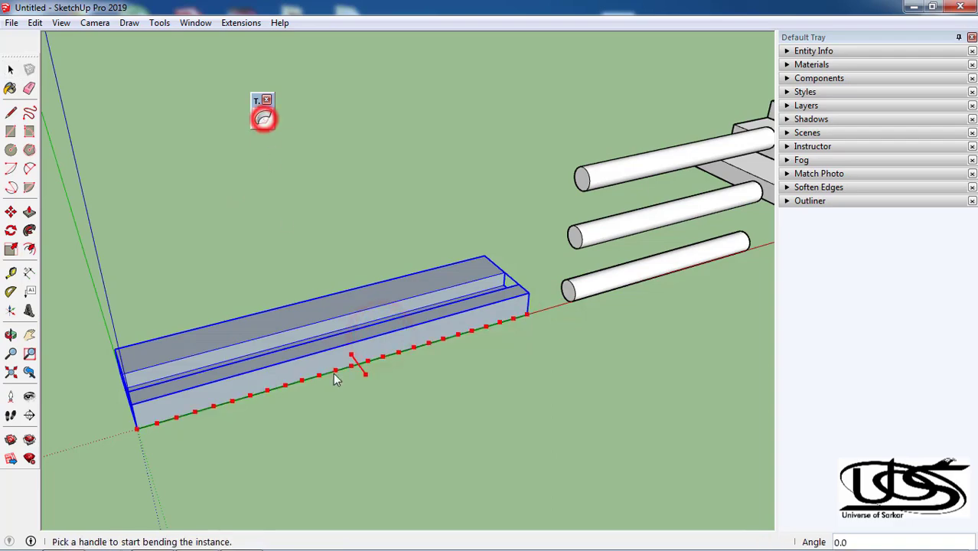
drag(362, 375, 413, 447)
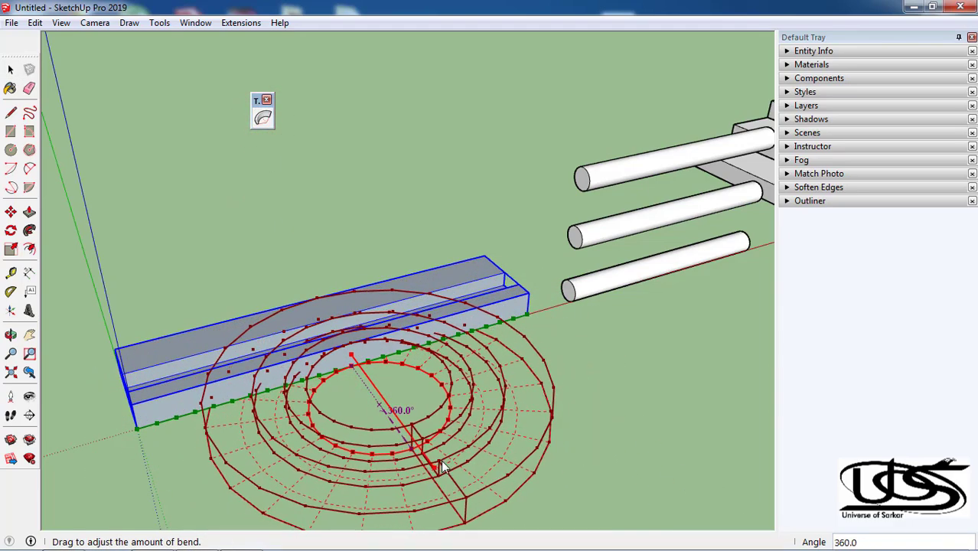
drag(413, 446, 440, 460)
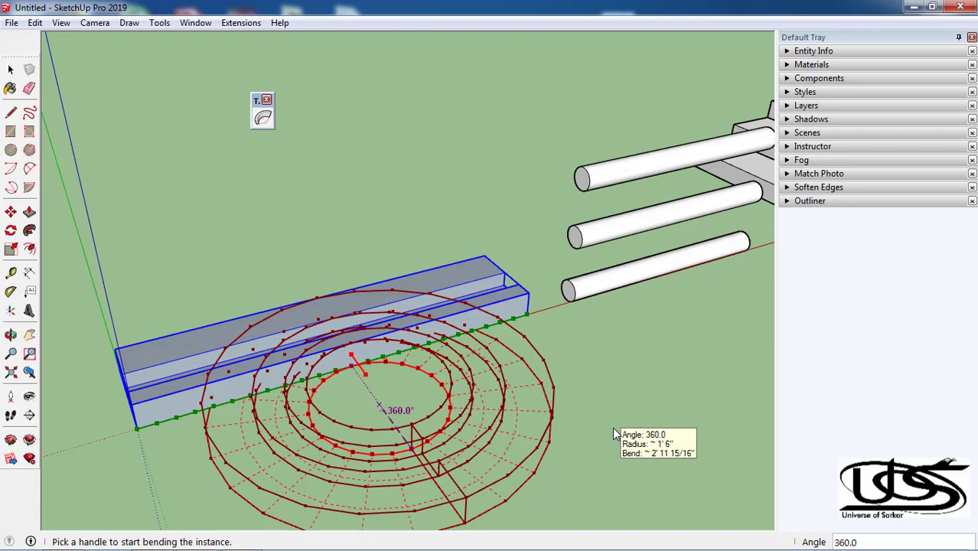
key(Return)
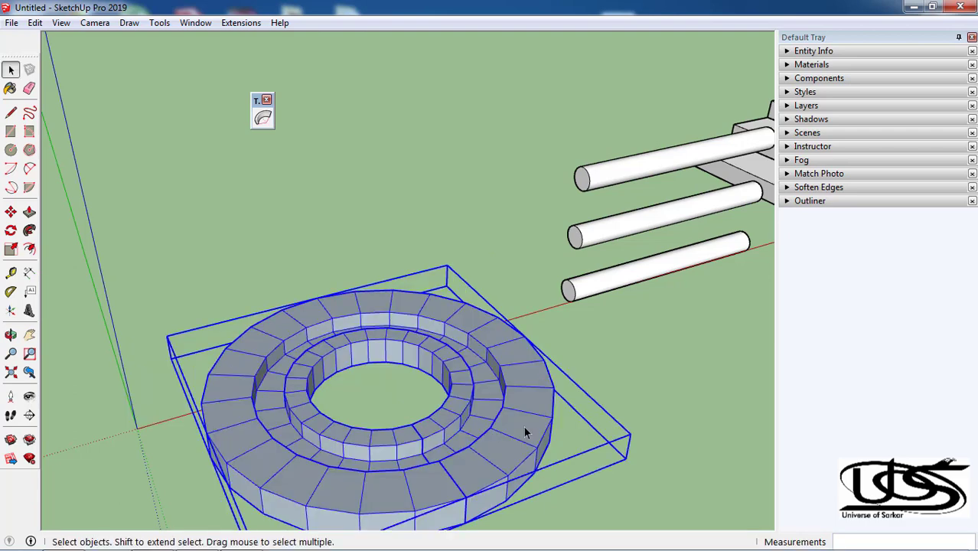
key(ctrl+z)
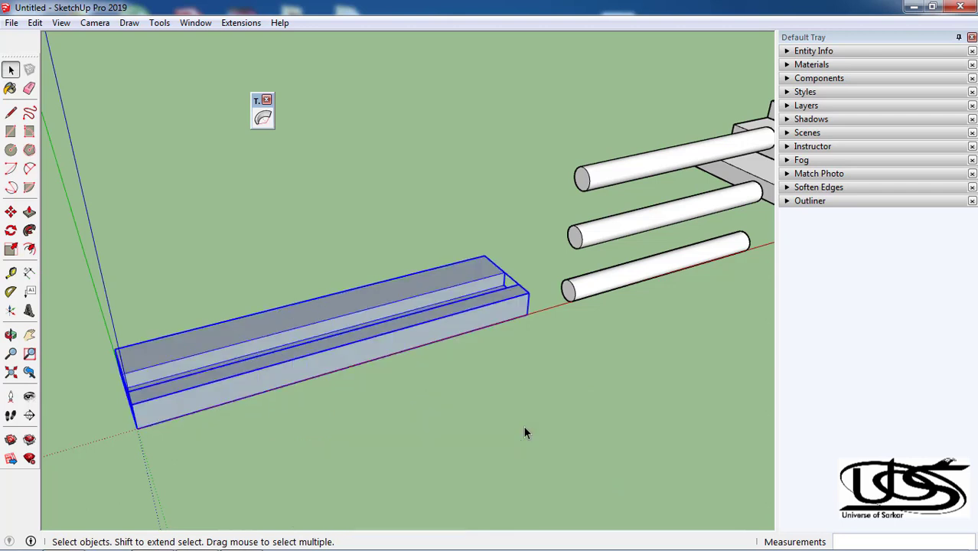
right_click(336, 344)
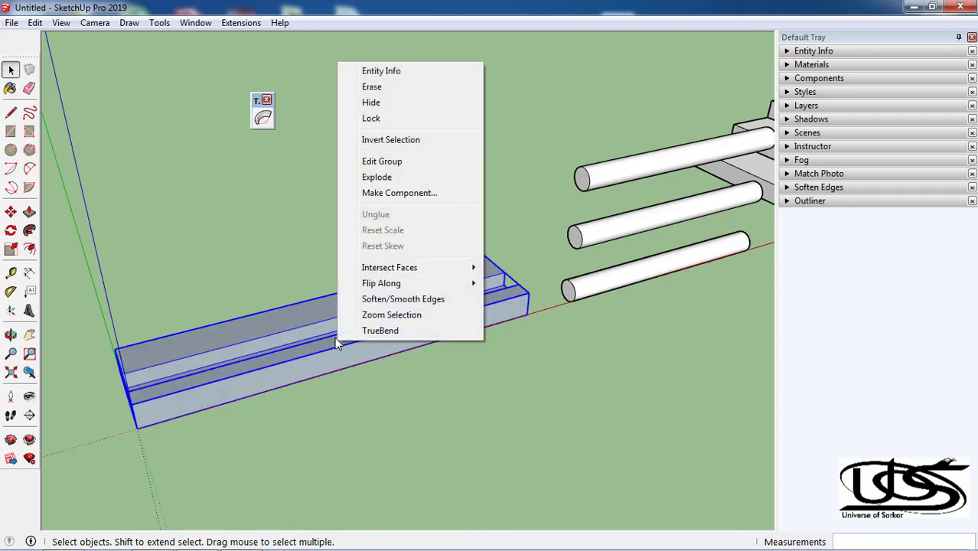
click(262, 117)
right_click(259, 345)
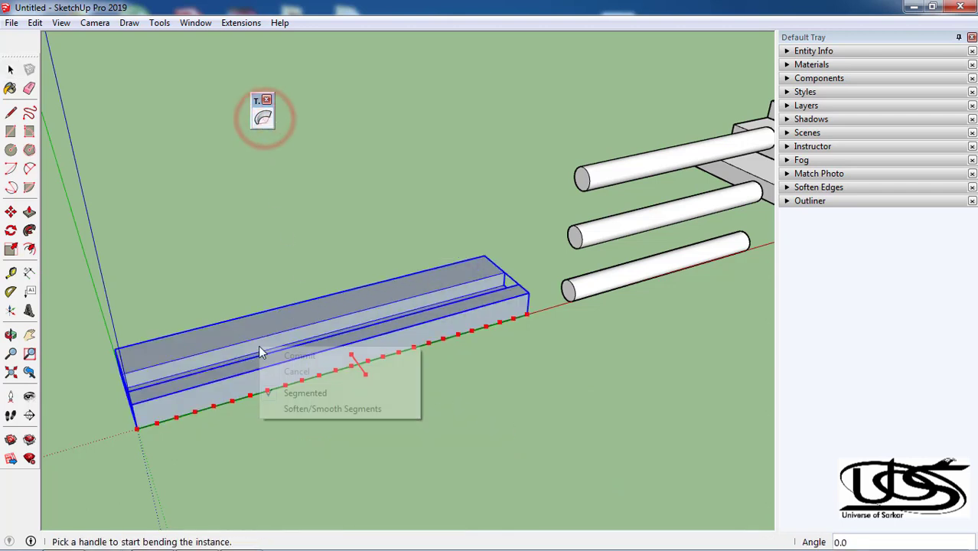
click(307, 409)
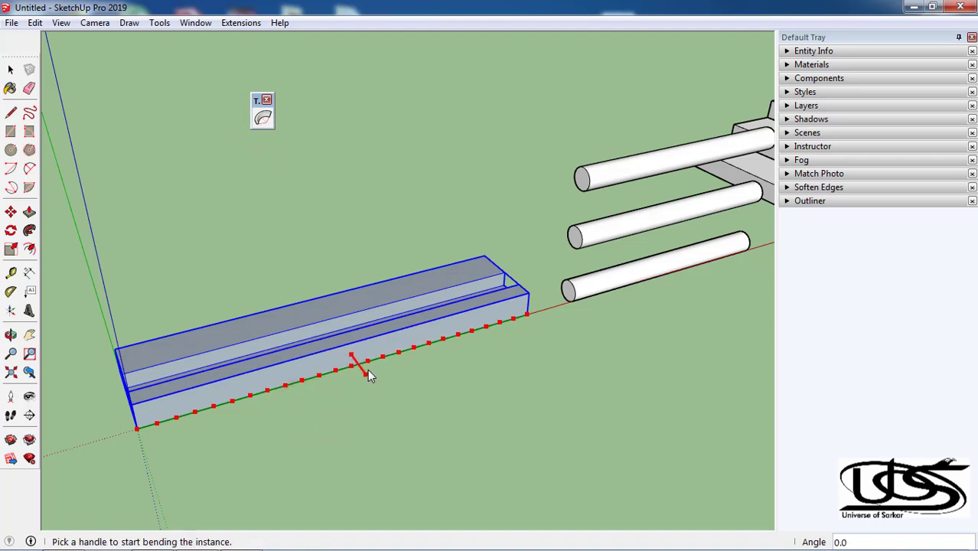
mouse_move(364, 377)
mouse_down()
mouse_move(441, 469)
mouse_move(619, 490)
mouse_up()
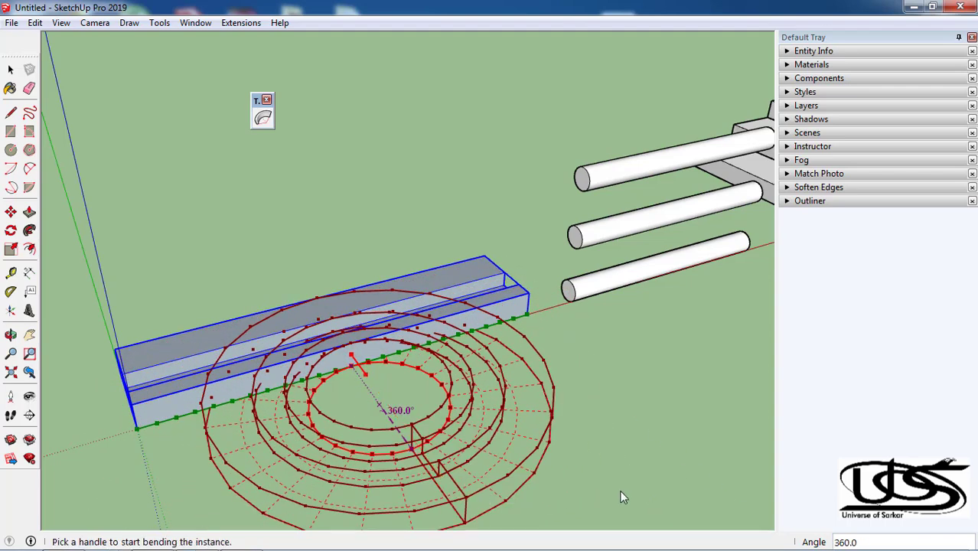
key(Return)
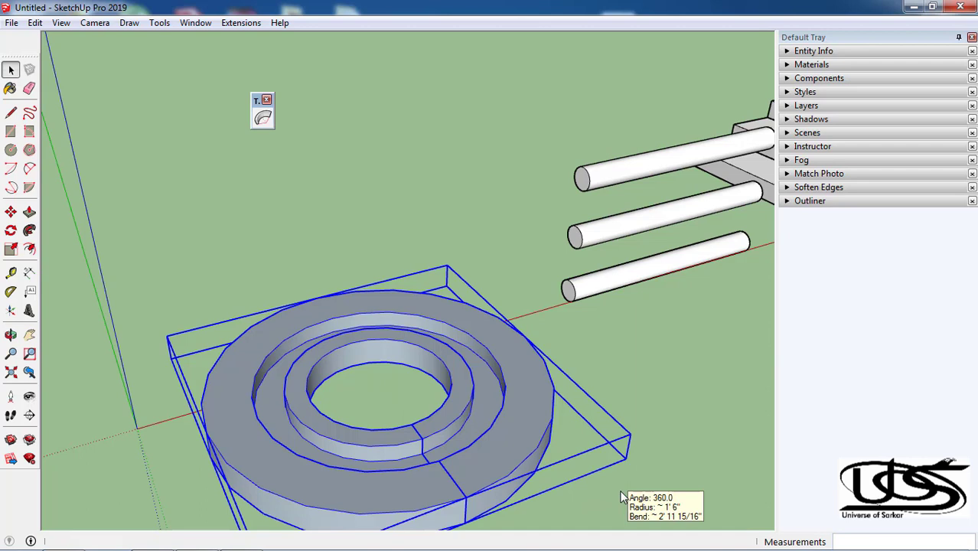
click(688, 392)
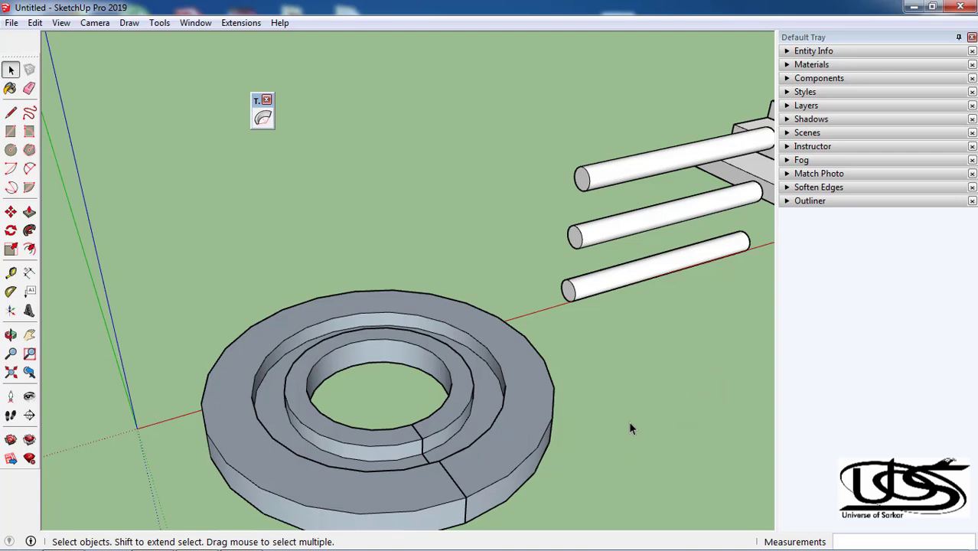
middle_drag(628, 421, 550, 367)
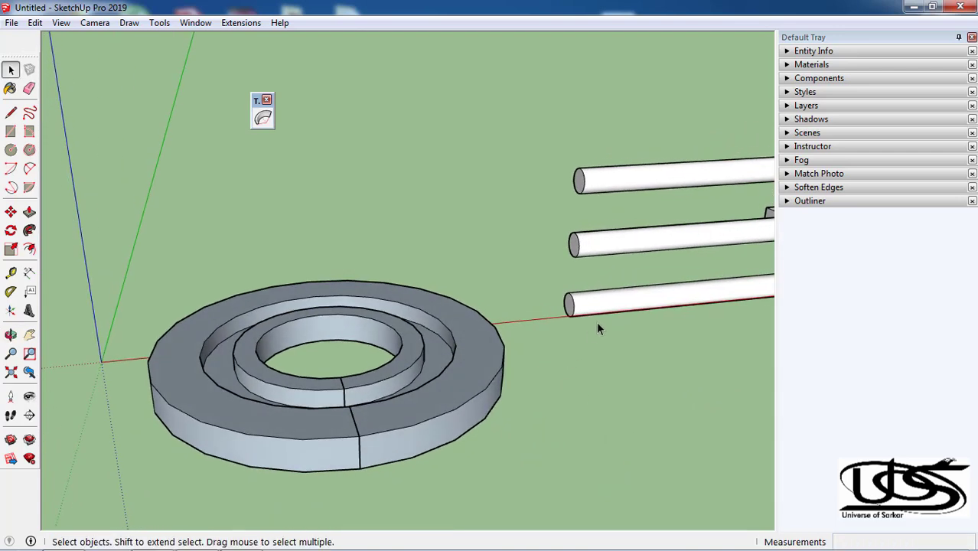
key(ctrl+z)
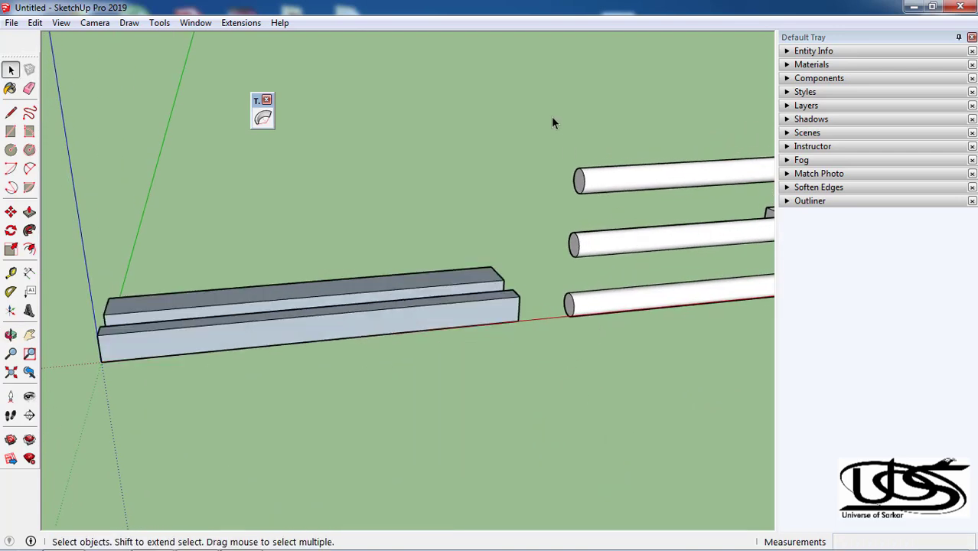
drag(557, 123, 602, 321)
key(h)
drag(640, 291, 367, 344)
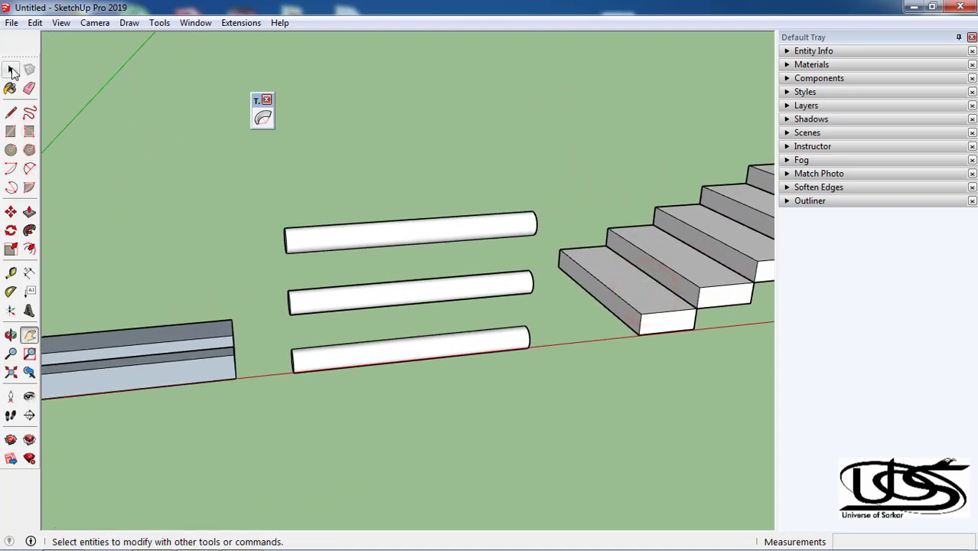
click(11, 69)
click(298, 231)
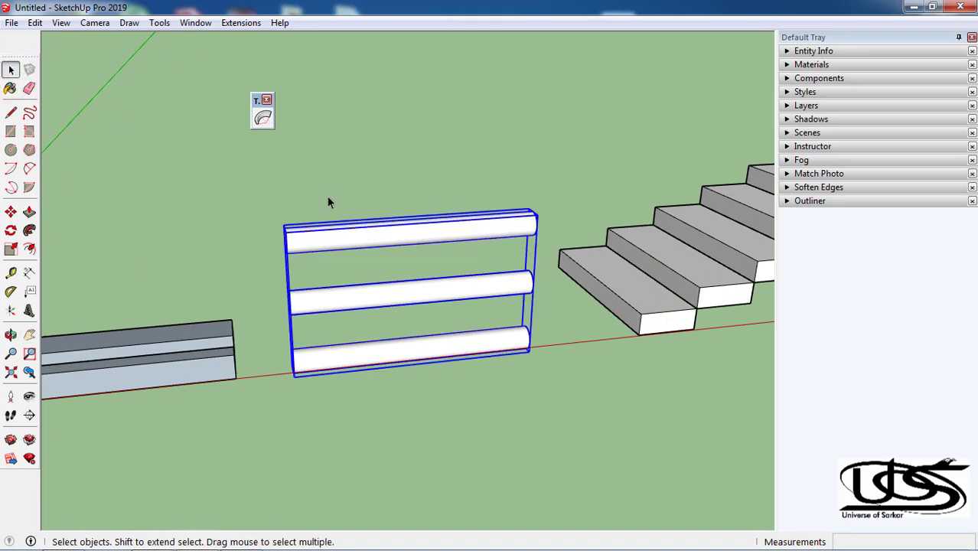
click(262, 119)
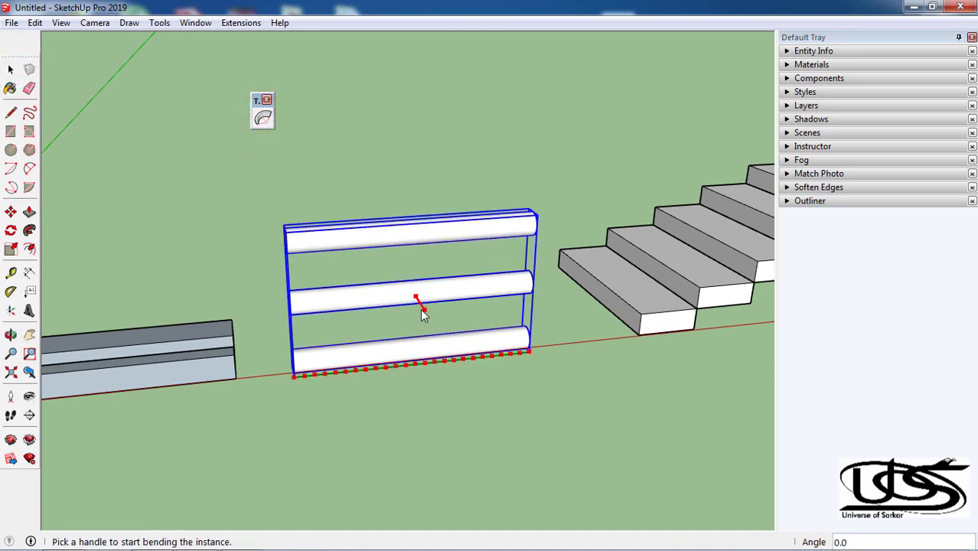
drag(423, 307, 512, 443)
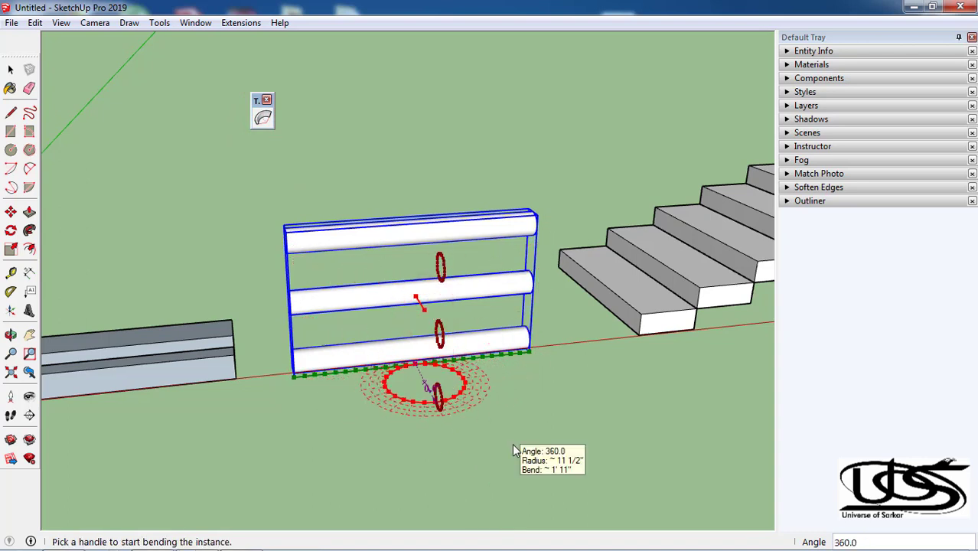
key(space)
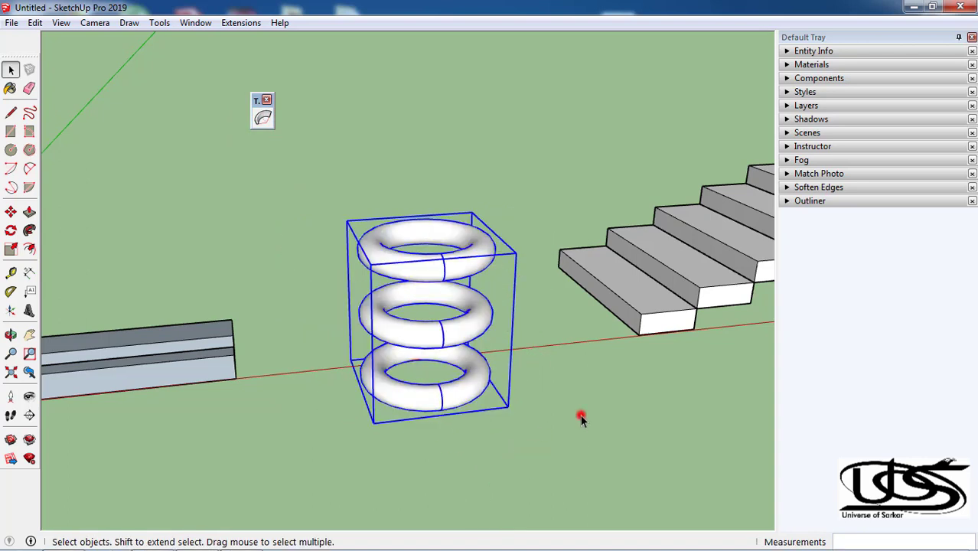
click(580, 415)
mouse_move(448, 400)
middle_down()
mouse_move(502, 406)
mouse_move(465, 422)
middle_up()
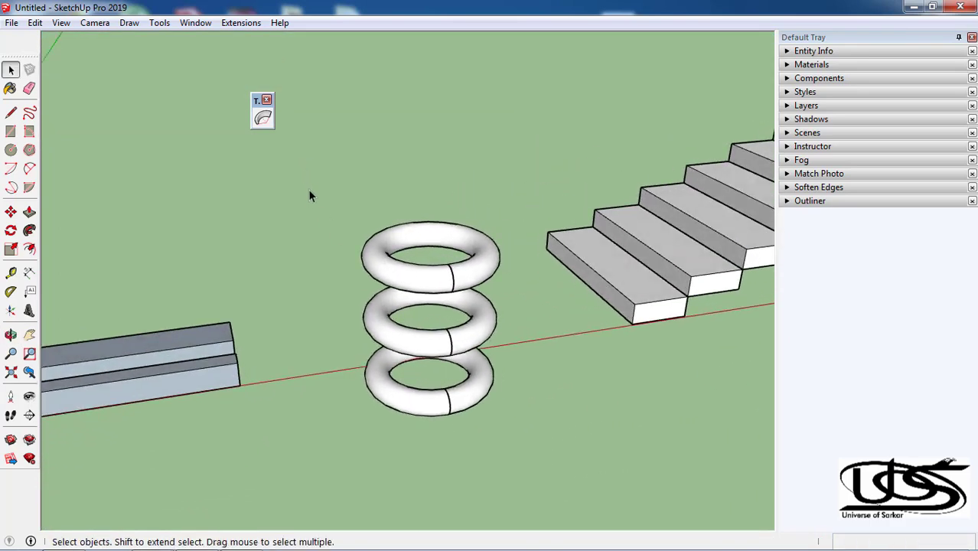
key(ctrl+z)
- Rotate the three-pipe group 90° so the pipe panel stands upright
click(339, 231)
key(q)
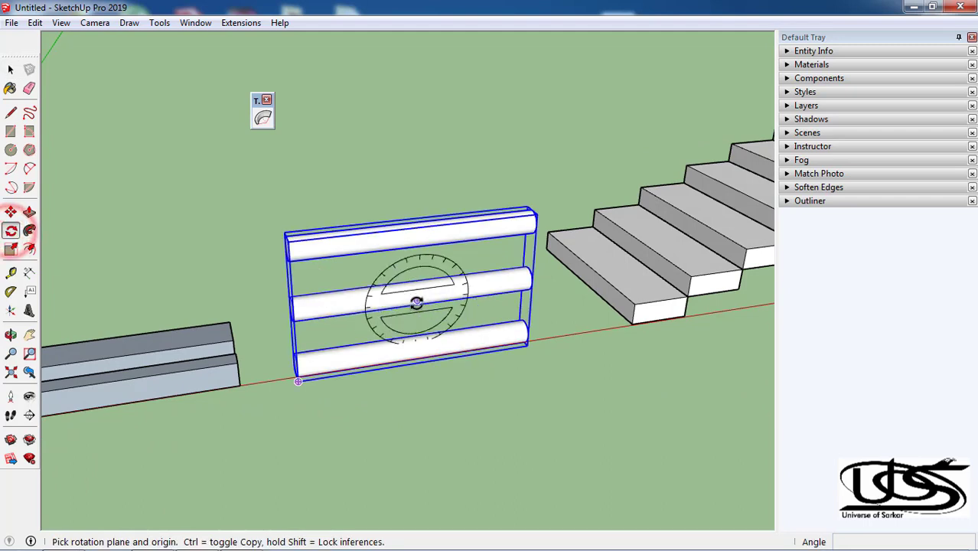
click(416, 299)
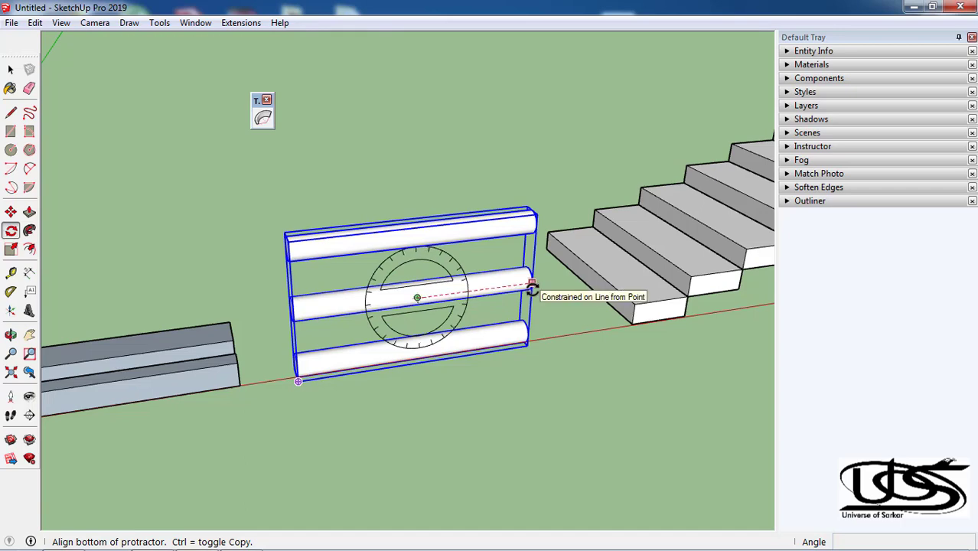
click(531, 287)
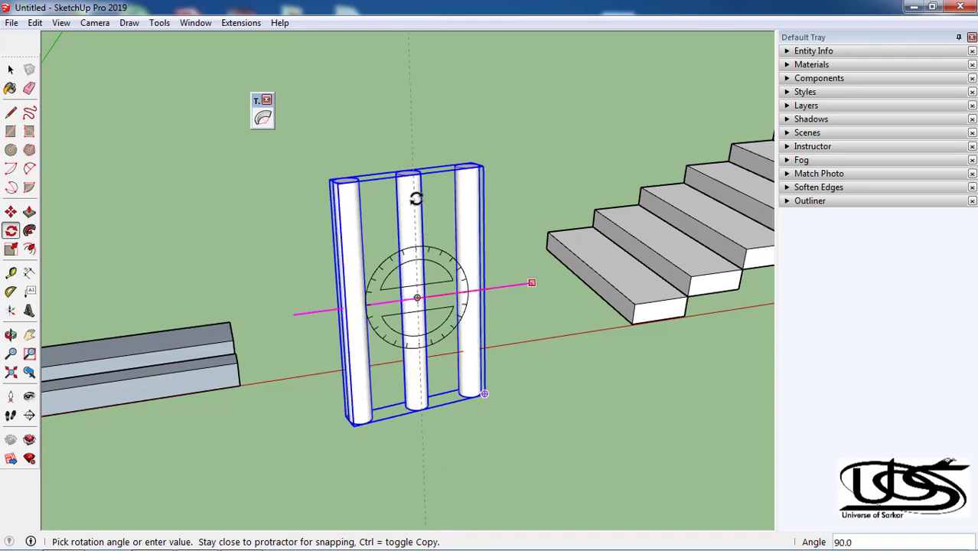
click(416, 199)
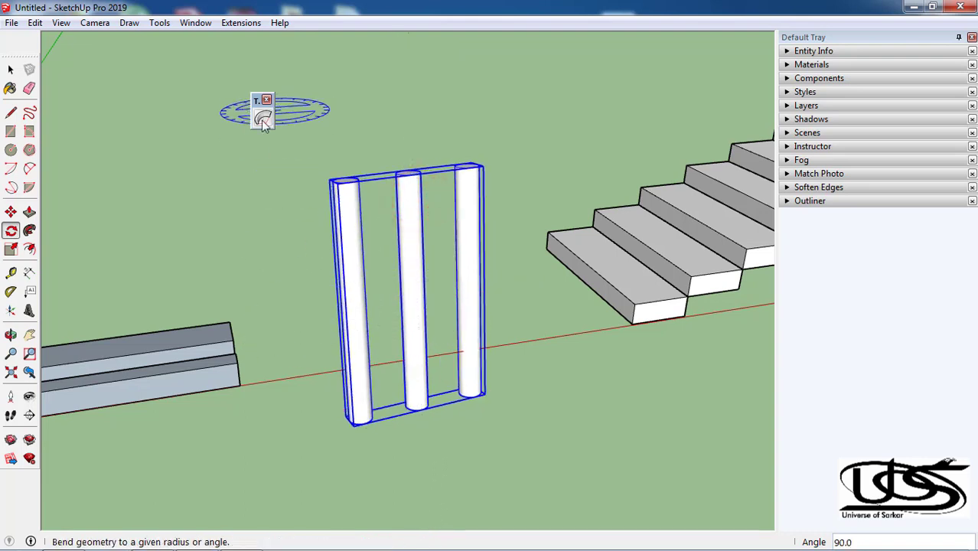
click(10, 69)
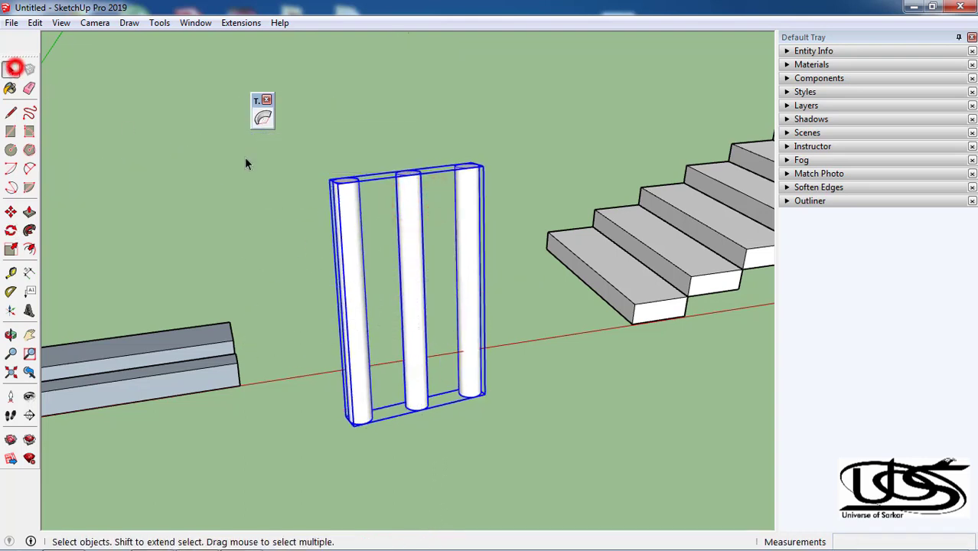
- Bend the upright pipes into a curved arc with TrueBend and orbit to inspect it
click(261, 117)
drag(433, 308, 444, 314)
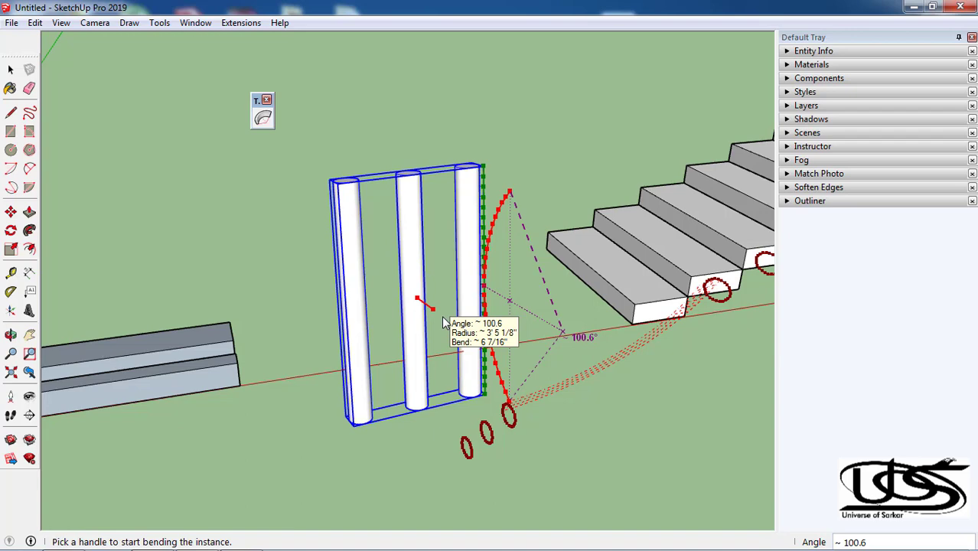
key(Return)
key(space)
scroll(411, 319, down, 2)
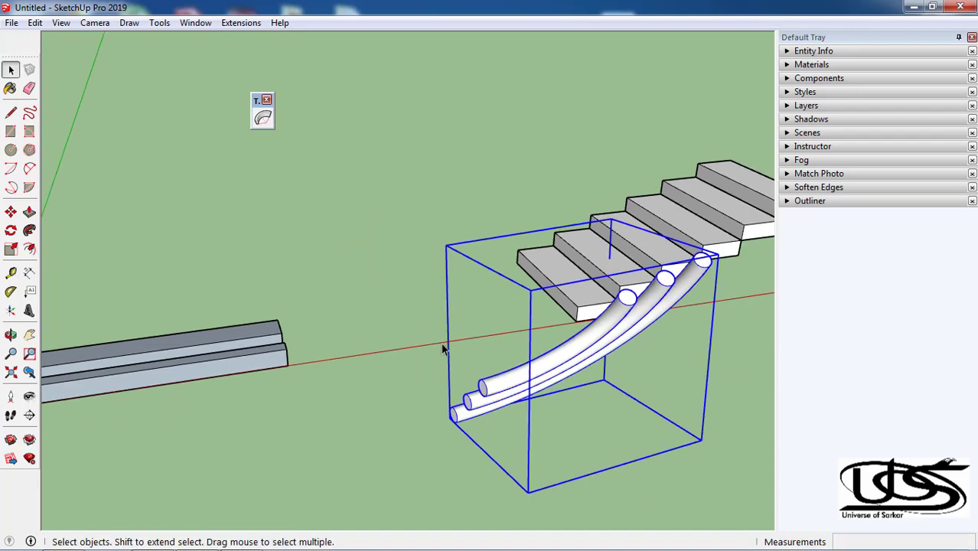
mouse_move(443, 350)
middle_down()
mouse_move(698, 308)
mouse_move(404, 367)
middle_up()
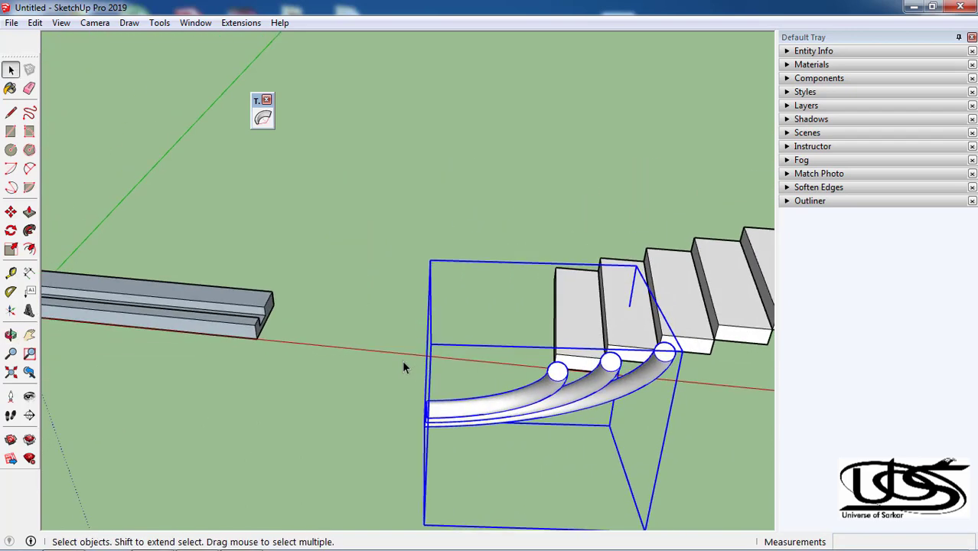
middle_drag(380, 304, 239, 340)
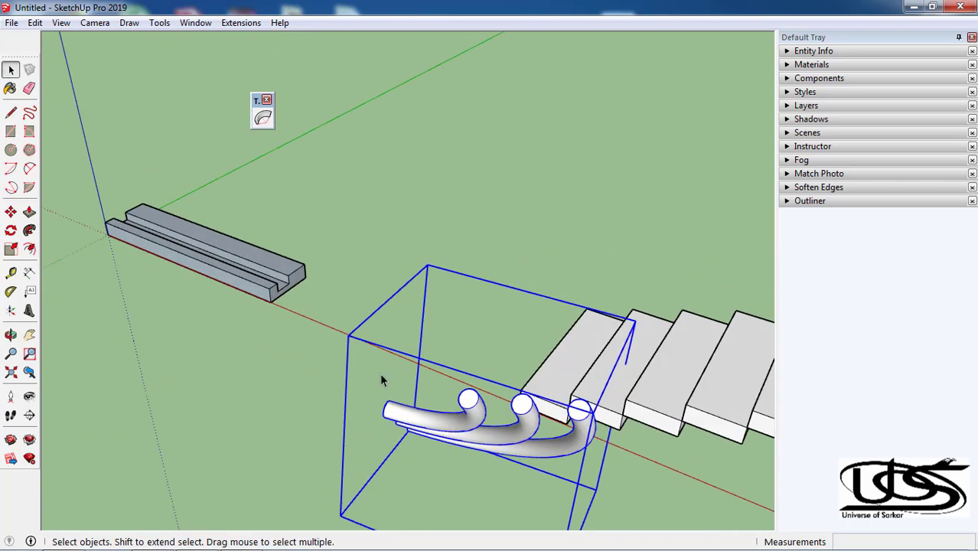
- Undo the pipe bend, deselect the group, and orbit down to a frontal view of the stairs
key(ctrl+z)
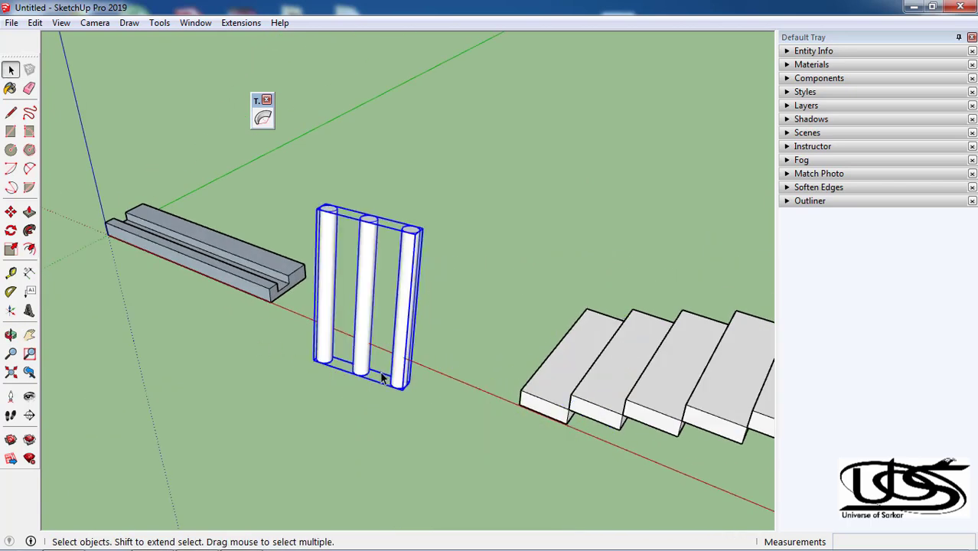
key(ctrl+y)
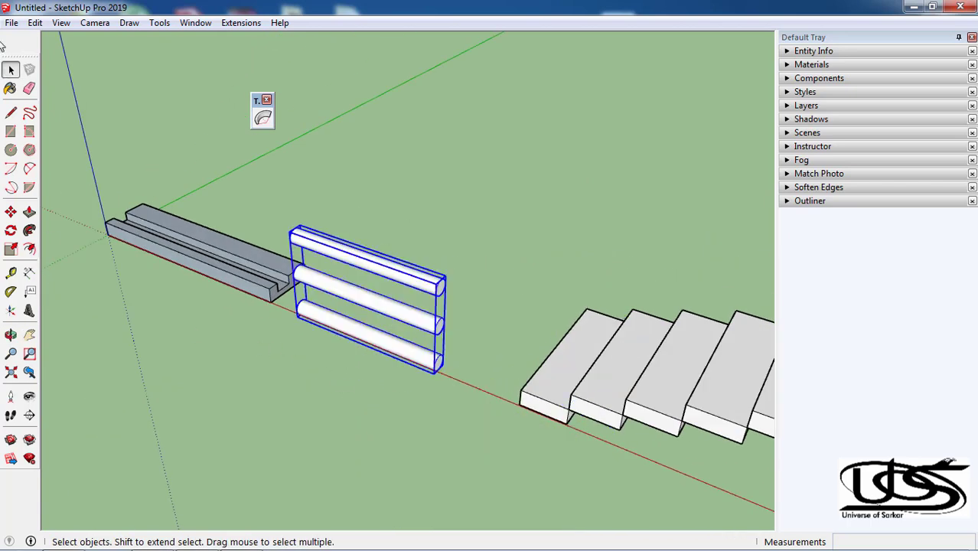
click(617, 233)
mouse_move(617, 234)
middle_down()
mouse_move(664, 278)
mouse_move(290, 313)
mouse_move(456, 284)
middle_up()
- Select the stairs and drag a TrueBend curve of about 184°
click(11, 70)
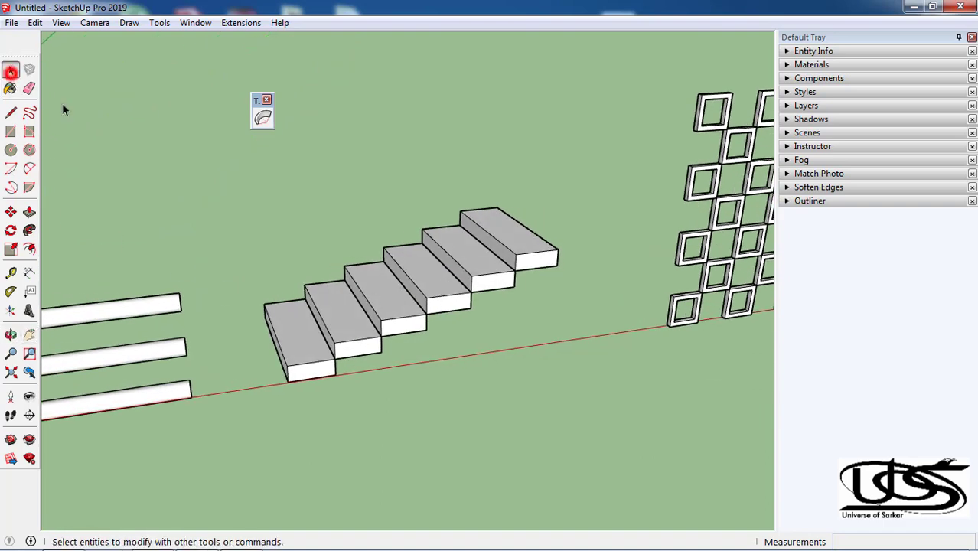
click(422, 295)
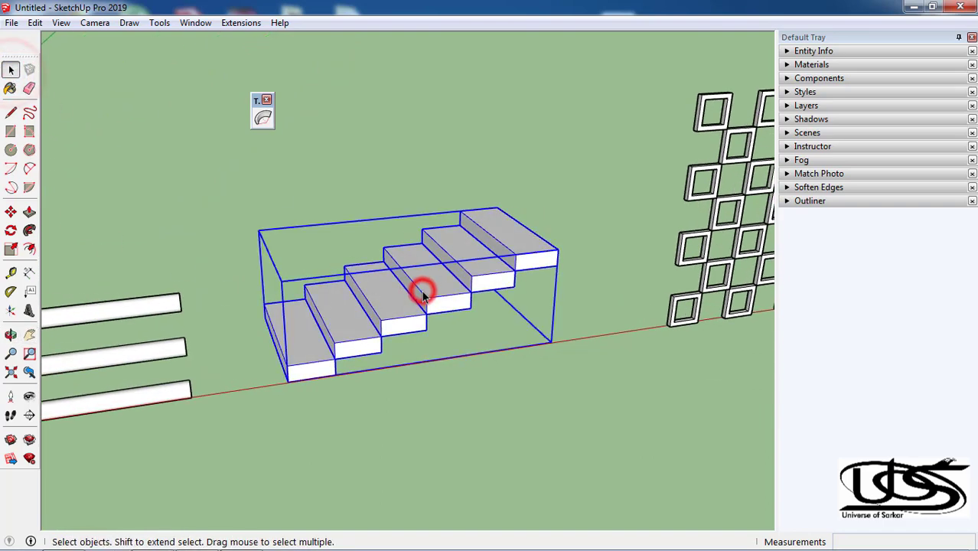
click(262, 117)
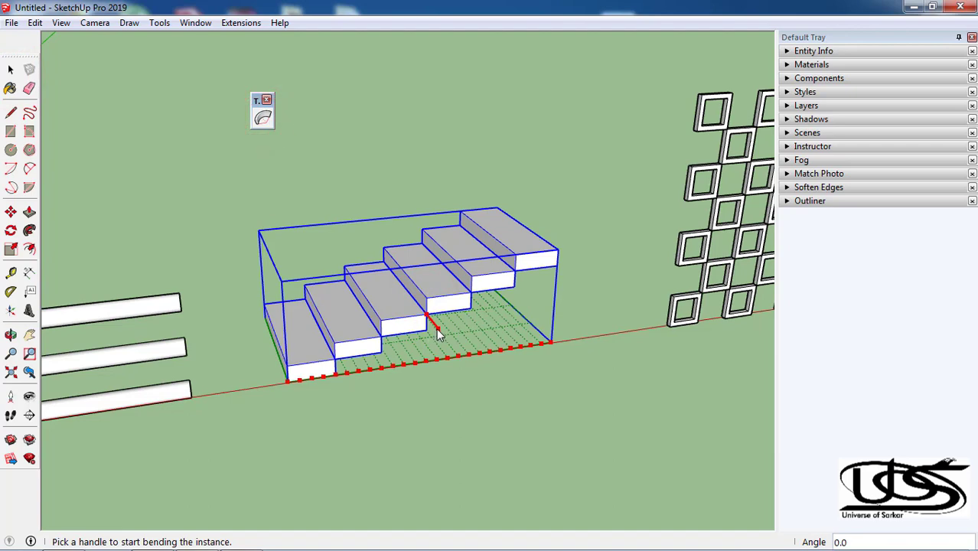
drag(437, 330, 438, 368)
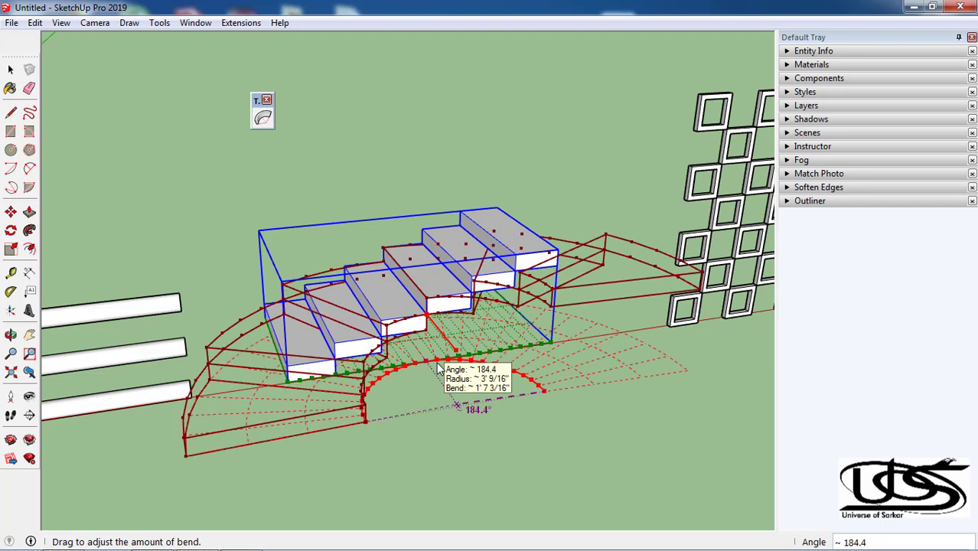
- Commit the 184° stair bend, orbit around it, then undo it
right_click(366, 332)
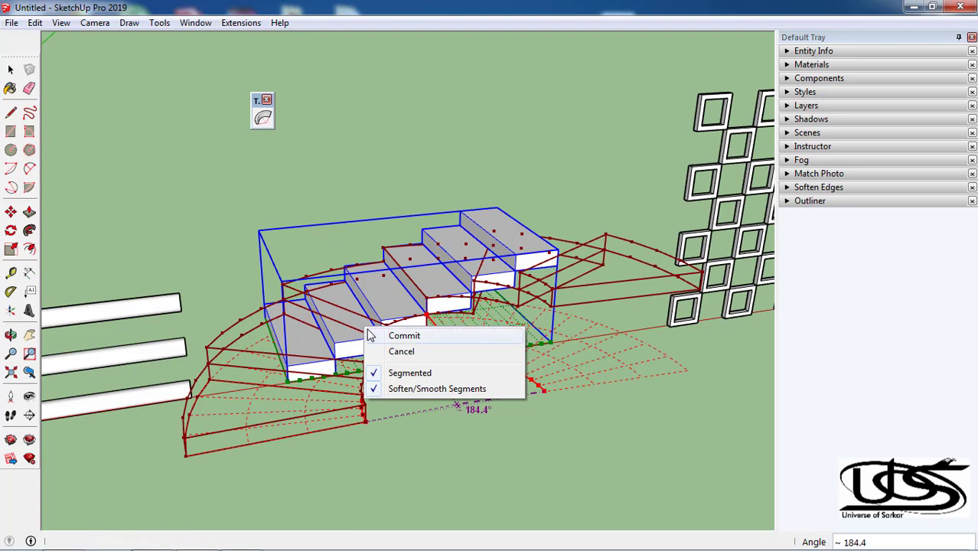
click(456, 283)
key(Return)
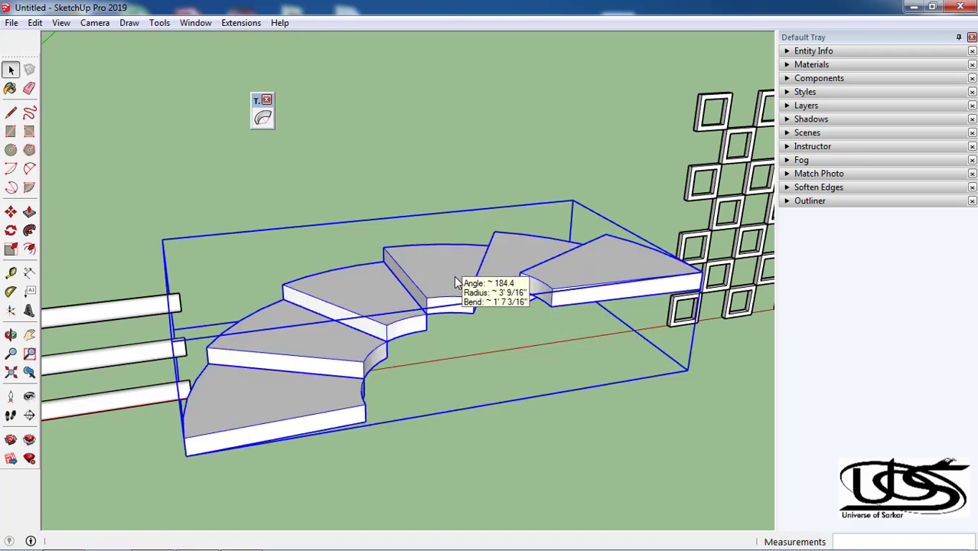
mouse_move(320, 268)
middle_down()
mouse_move(443, 328)
mouse_move(541, 338)
mouse_move(594, 325)
mouse_move(452, 332)
mouse_move(315, 271)
mouse_move(381, 357)
mouse_move(335, 275)
mouse_move(421, 363)
mouse_move(294, 325)
mouse_move(253, 243)
middle_up()
key(ctrl+z)
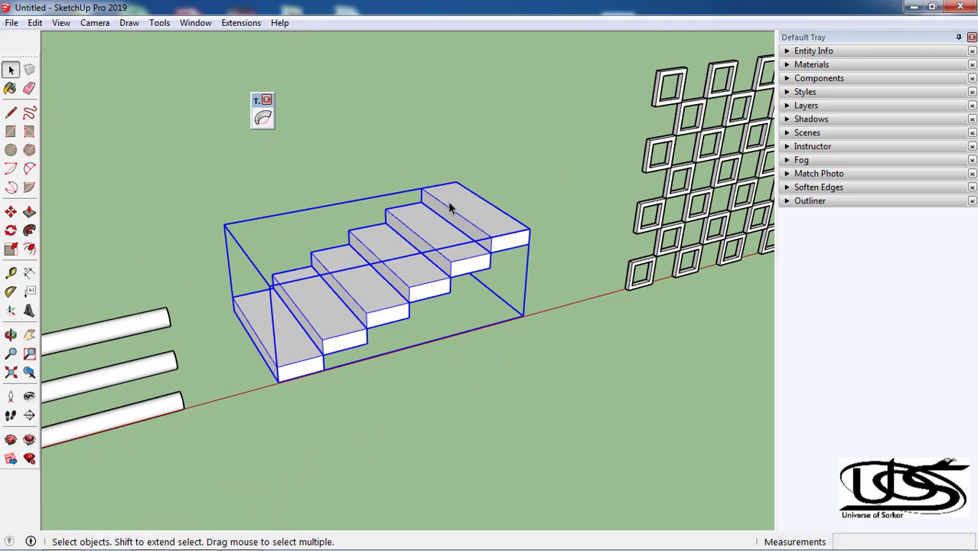
- Pan and orbit to face the lattice panel squarely, then select it
key(h)
drag(589, 210, 273, 279)
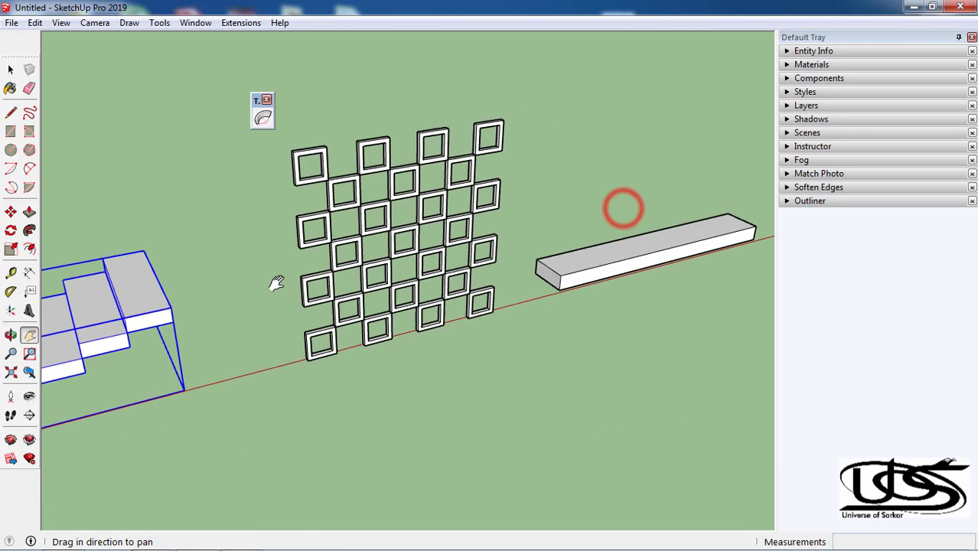
middle_drag(415, 245, 329, 247)
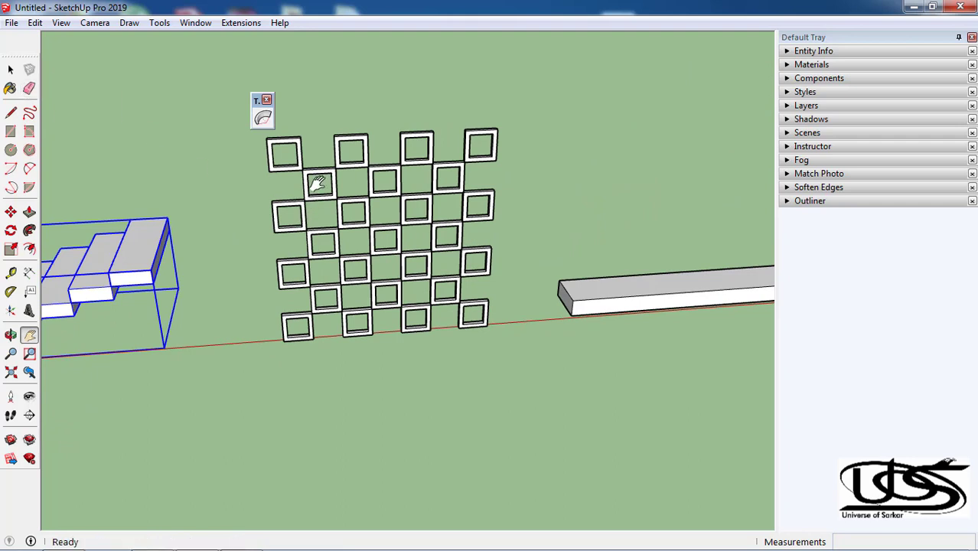
click(10, 70)
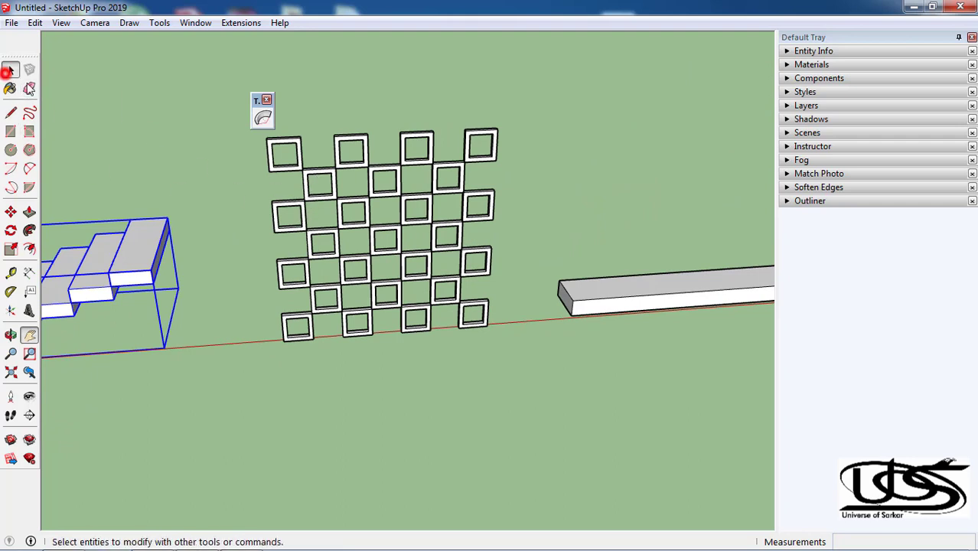
click(369, 208)
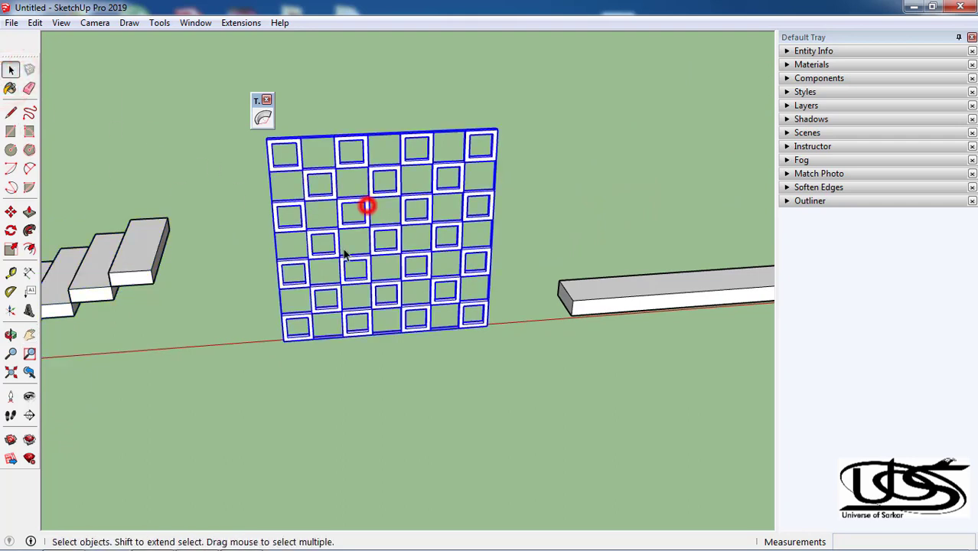
- Bend the lattice panel to about 99.3° with TrueBend, radius roughly 5' 1 1/8"
click(262, 119)
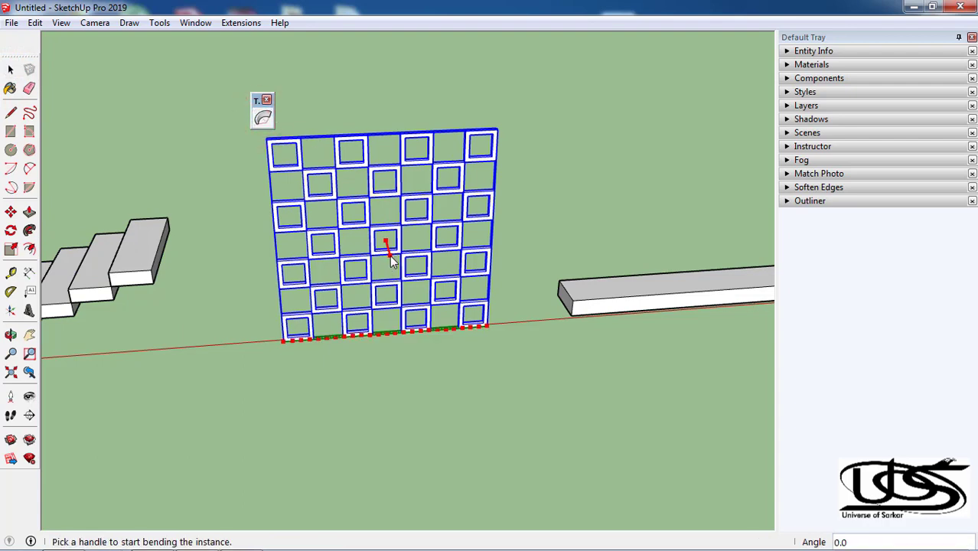
drag(390, 258, 391, 268)
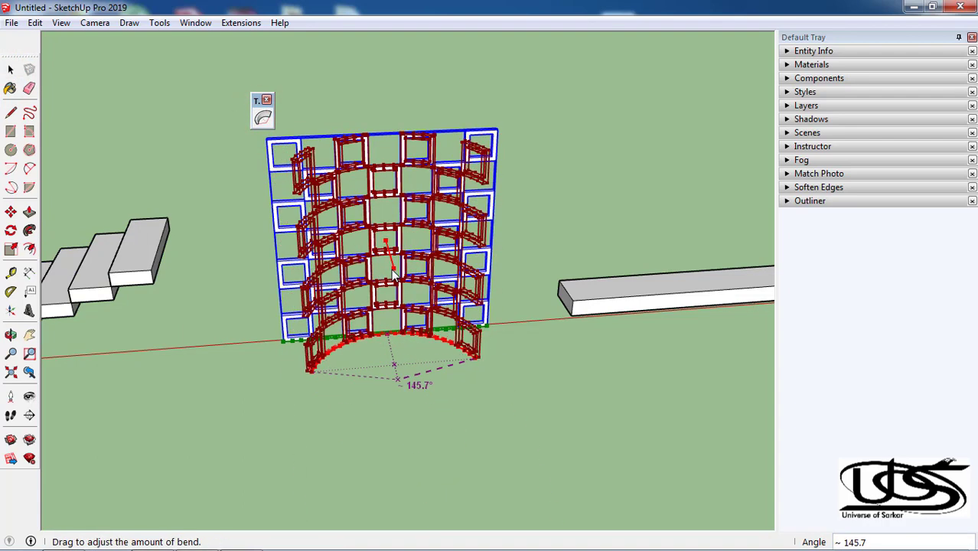
drag(391, 268, 317, 286)
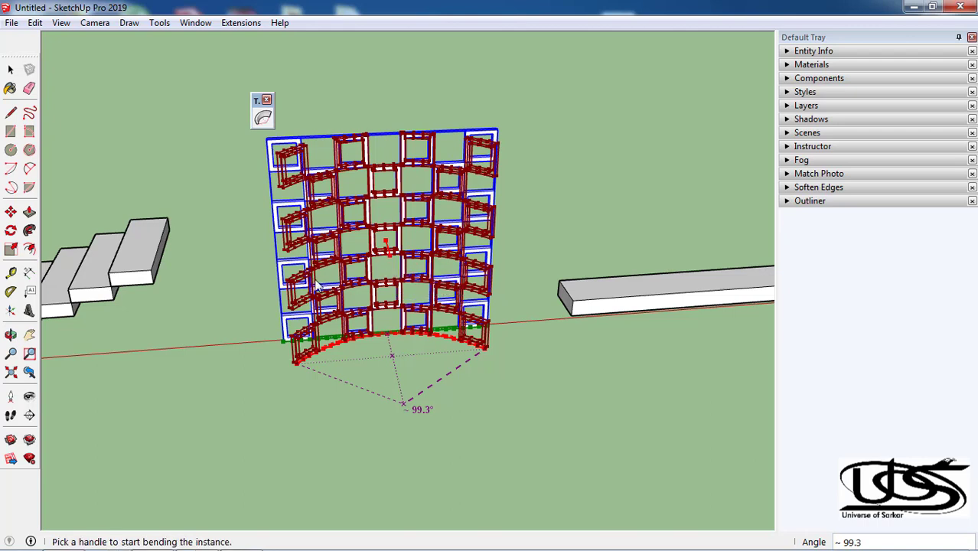
mouse_move(317, 287)
key(space)
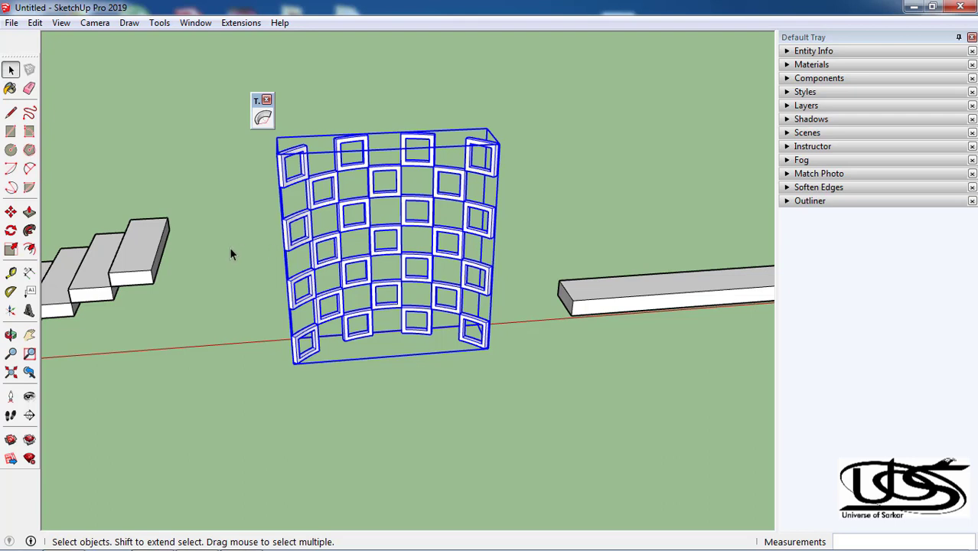
click(10, 229)
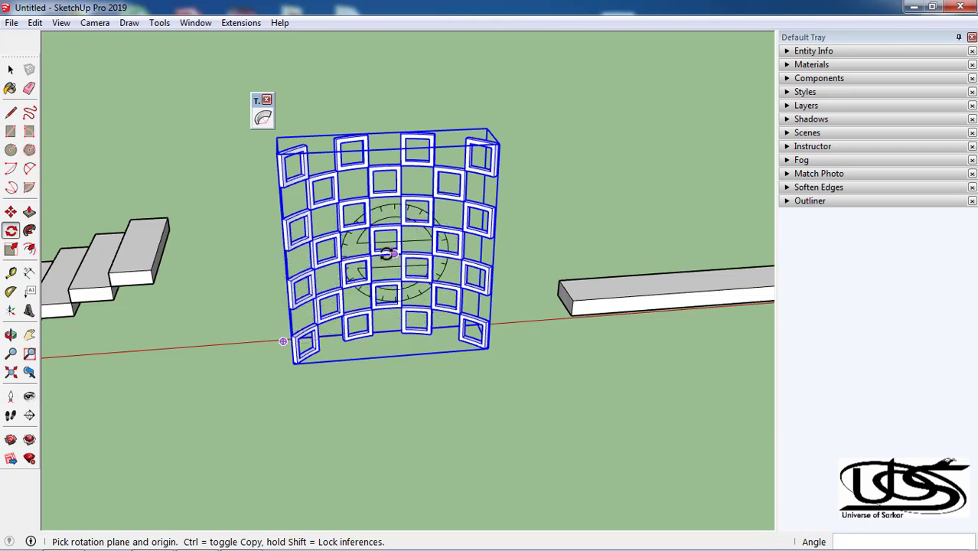
- Rotate the curved lattice 90° about its centre and orbit to view it
click(394, 253)
click(496, 144)
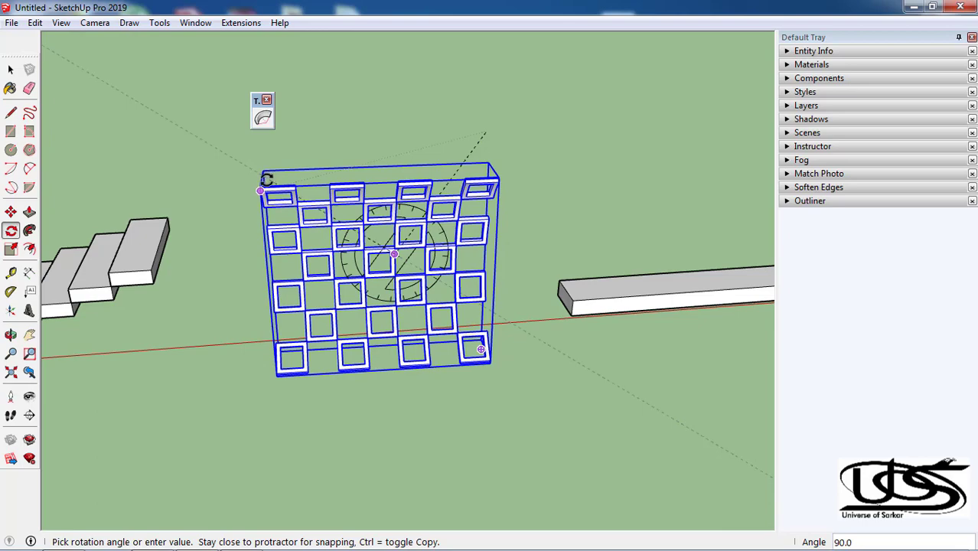
click(265, 179)
mouse_move(258, 334)
middle_down()
mouse_move(517, 345)
mouse_move(348, 379)
middle_up()
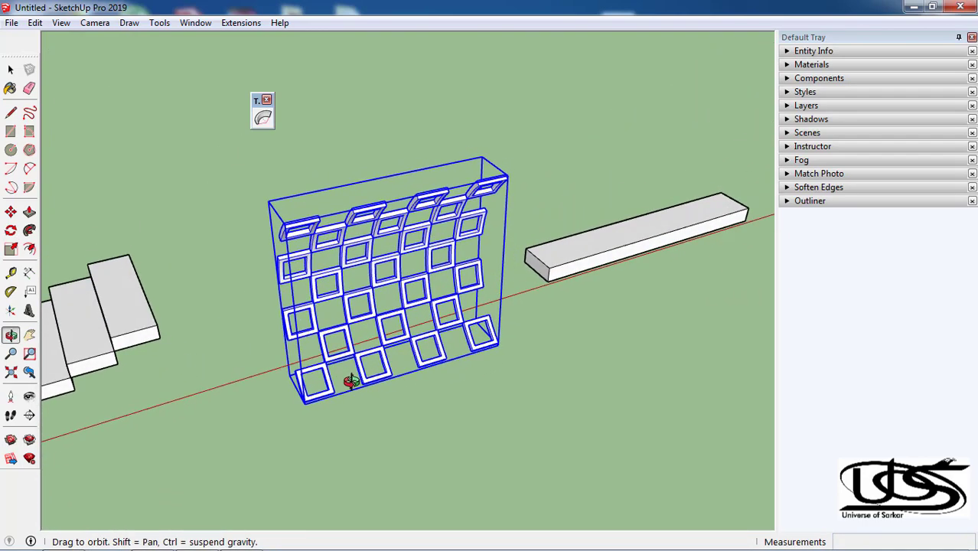
- Explode the lattice group, box-select all its square frames, and make them one new group
click(10, 69)
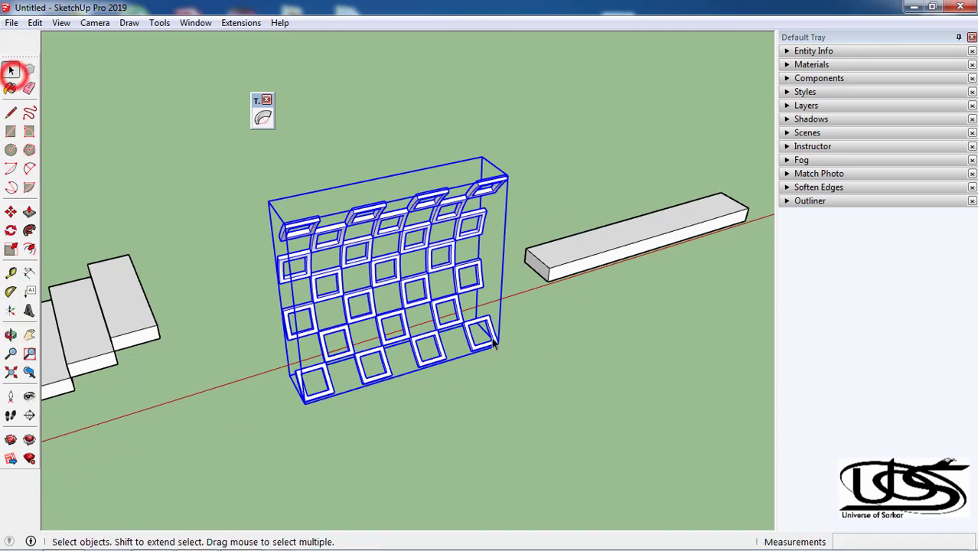
right_click(359, 264)
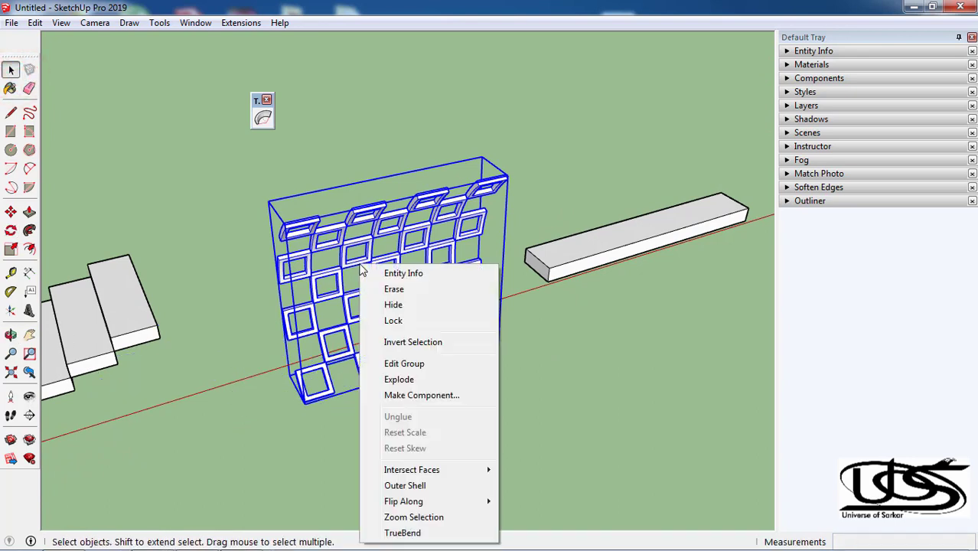
click(410, 382)
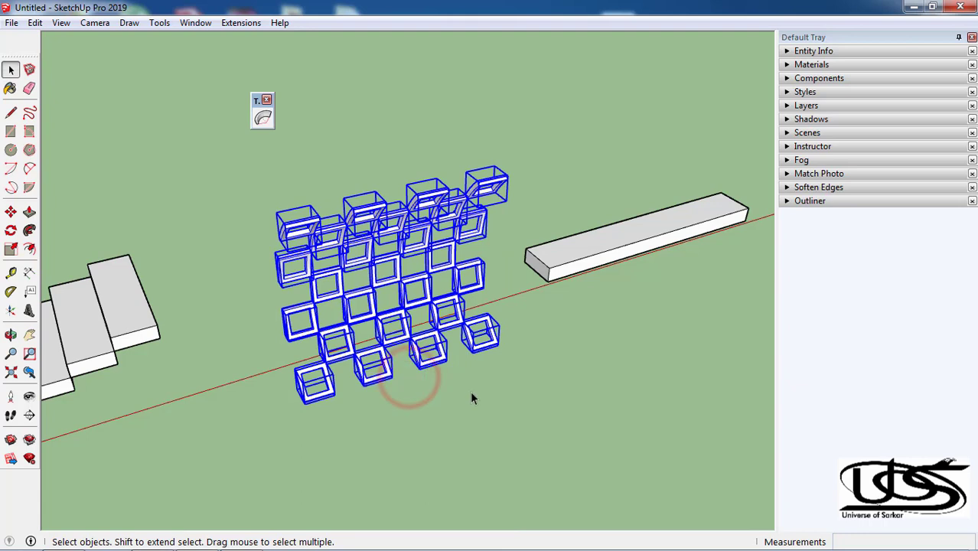
click(471, 394)
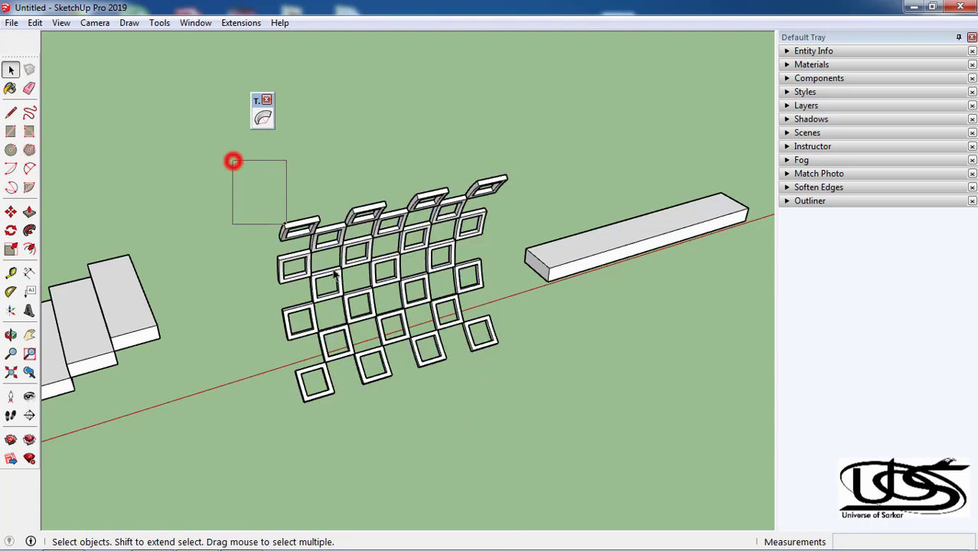
mouse_move(334, 274)
mouse_down()
mouse_move(515, 408)
mouse_move(515, 425)
mouse_up()
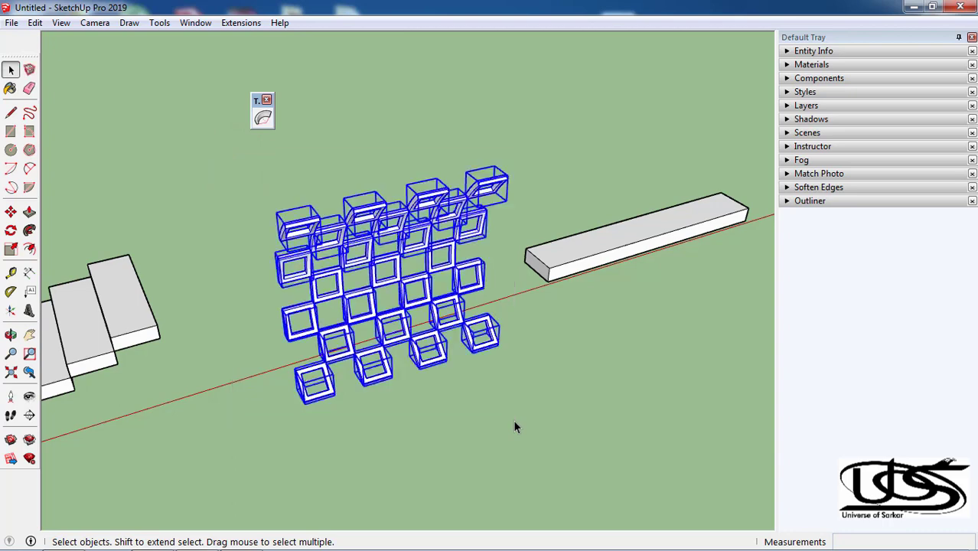
right_click(371, 321)
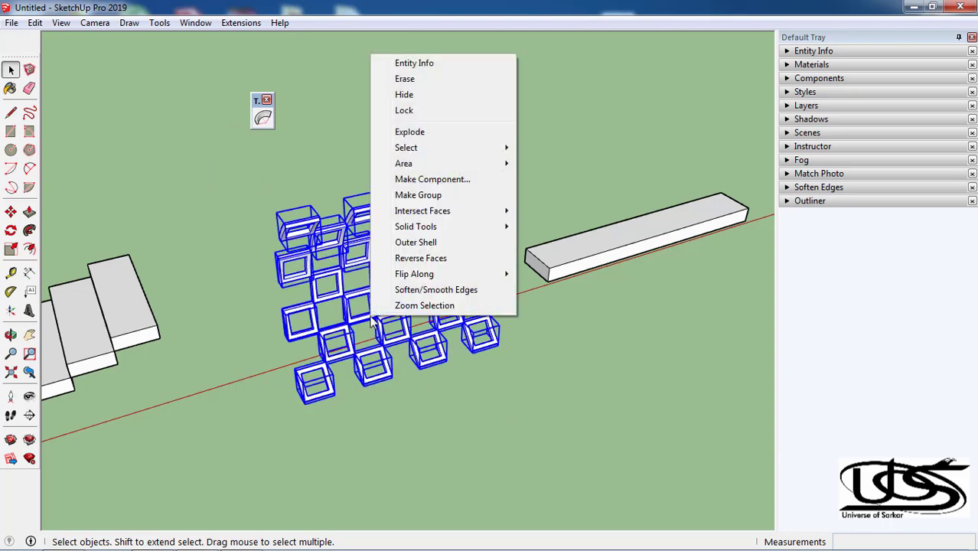
click(434, 195)
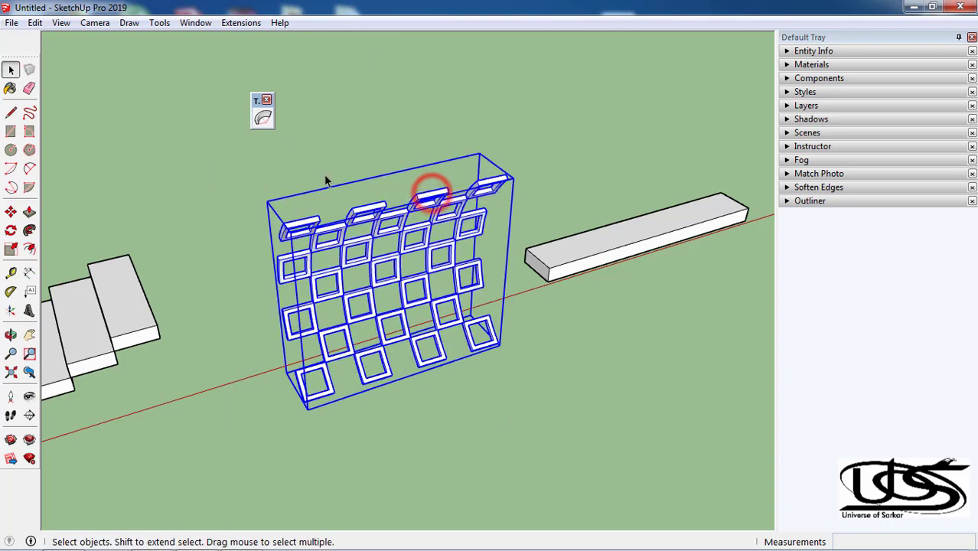
- Bend the regrouped lattice from its base handle to about 177.4°, then orbit to inspect the dome
click(262, 118)
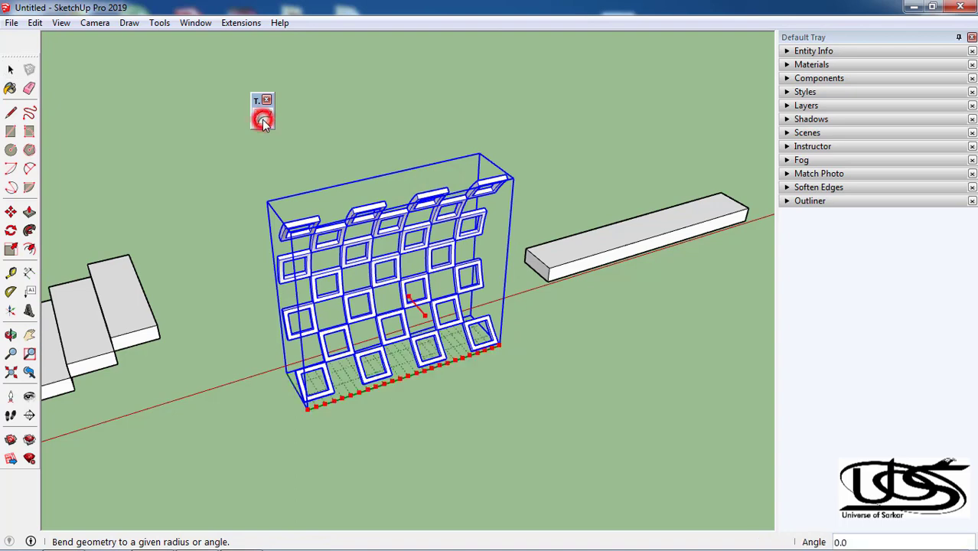
click(428, 320)
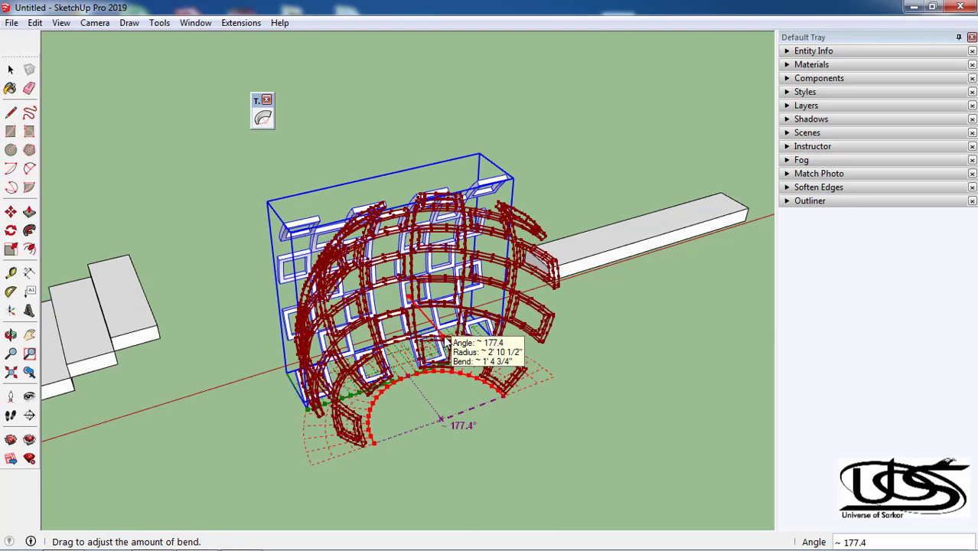
click(446, 342)
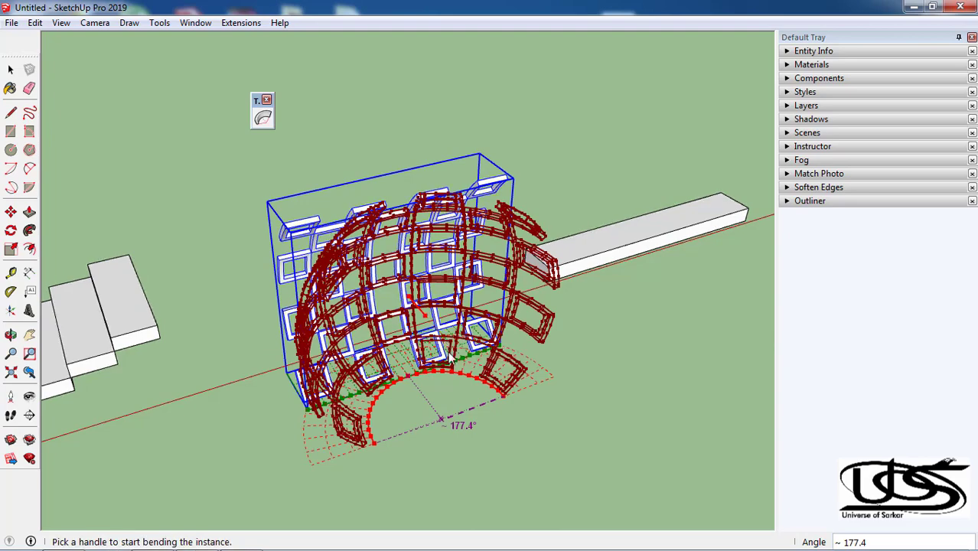
click(644, 440)
key(space)
mouse_move(402, 432)
middle_down()
mouse_move(409, 364)
mouse_move(197, 350)
middle_up()
mouse_move(497, 341)
middle_down()
mouse_move(362, 393)
mouse_move(284, 389)
mouse_move(306, 372)
mouse_move(481, 374)
mouse_move(625, 313)
mouse_move(367, 394)
middle_up()
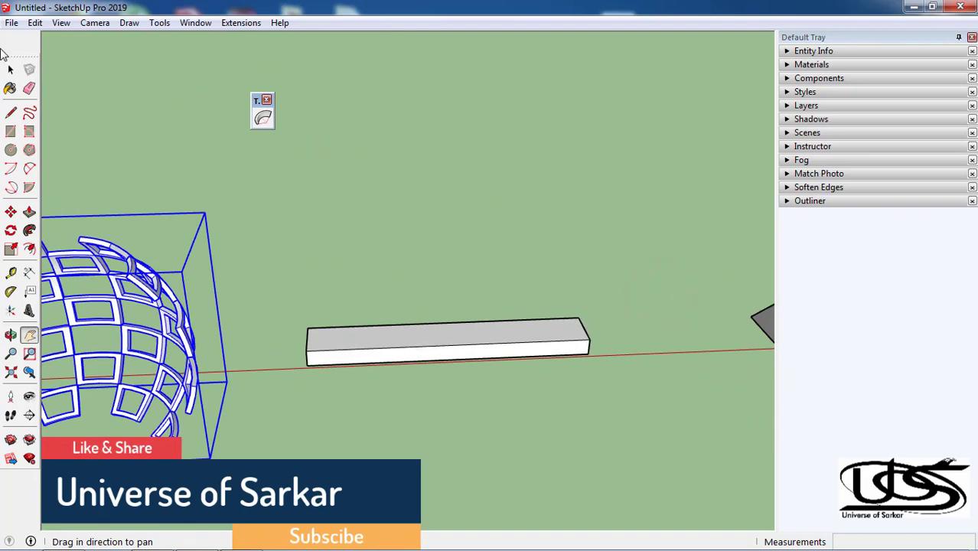
- Bend the flat plank downward with TrueBend into an arch of about 132.3°, radius roughly 5' 6 1/2"
click(12, 70)
click(457, 344)
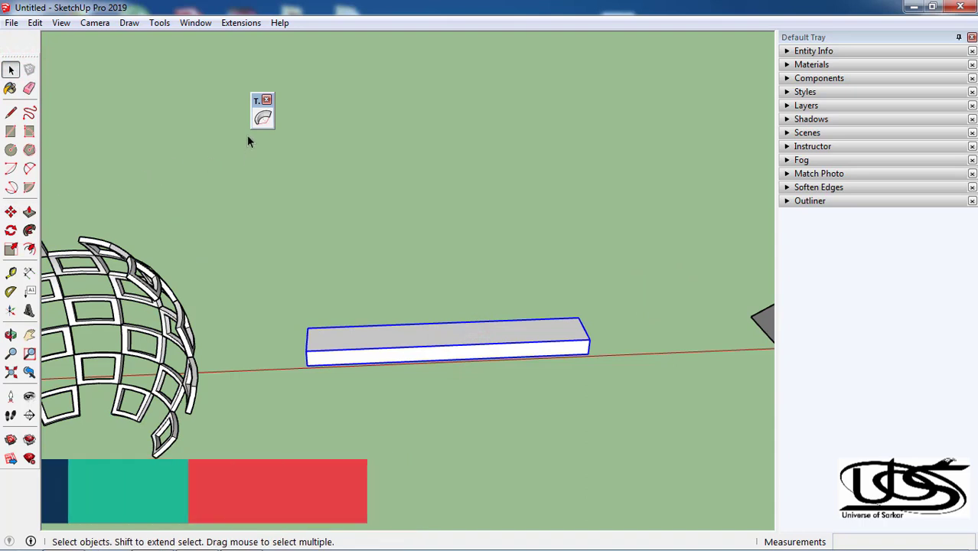
click(261, 118)
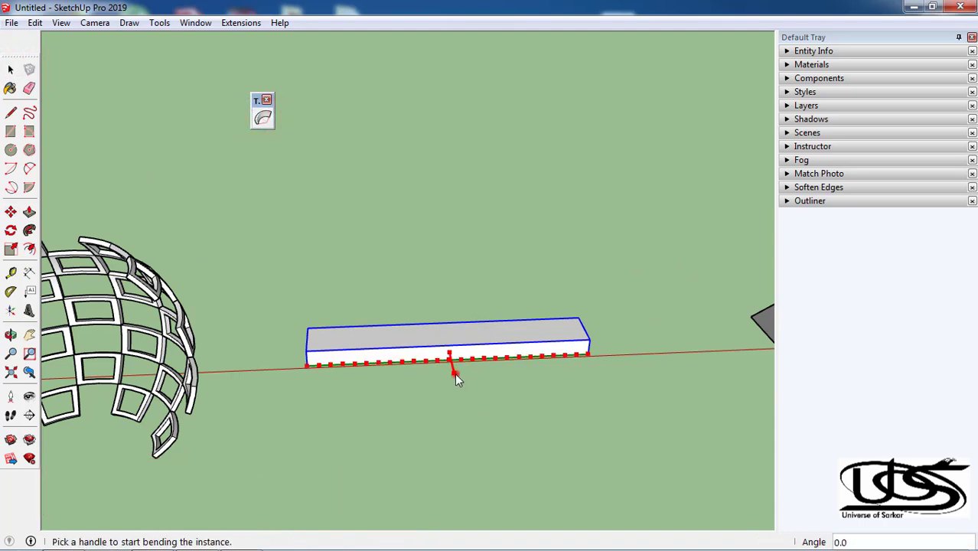
drag(455, 372, 458, 399)
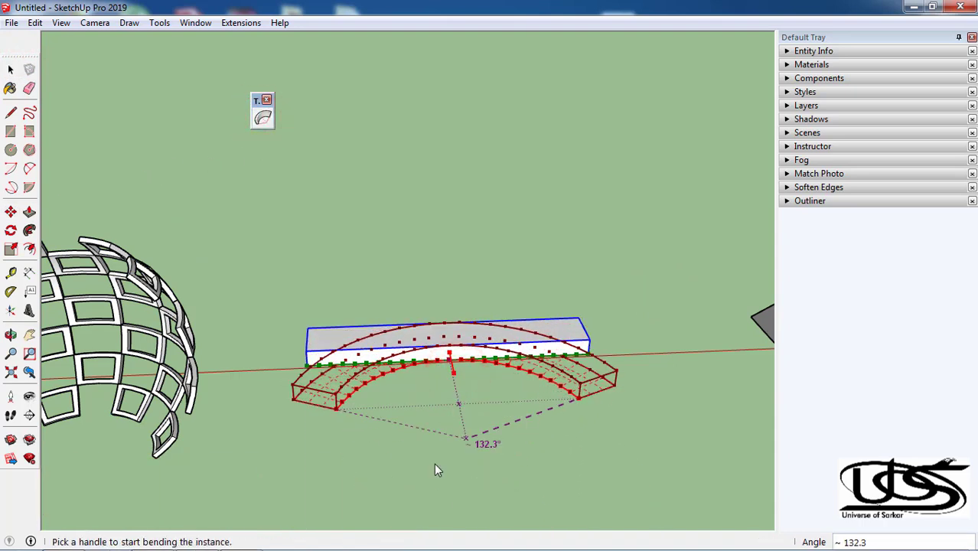
key(space)
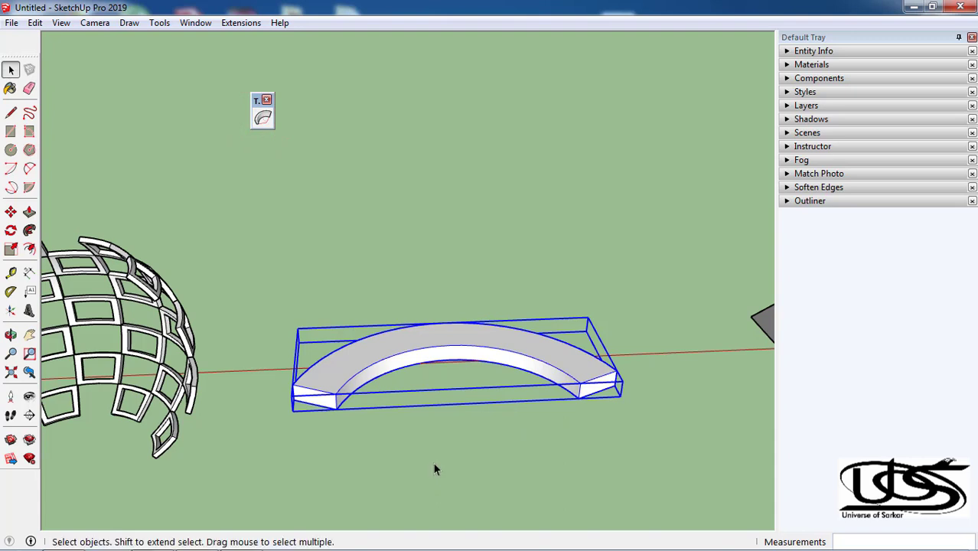
key(h)
drag(596, 342, 255, 369)
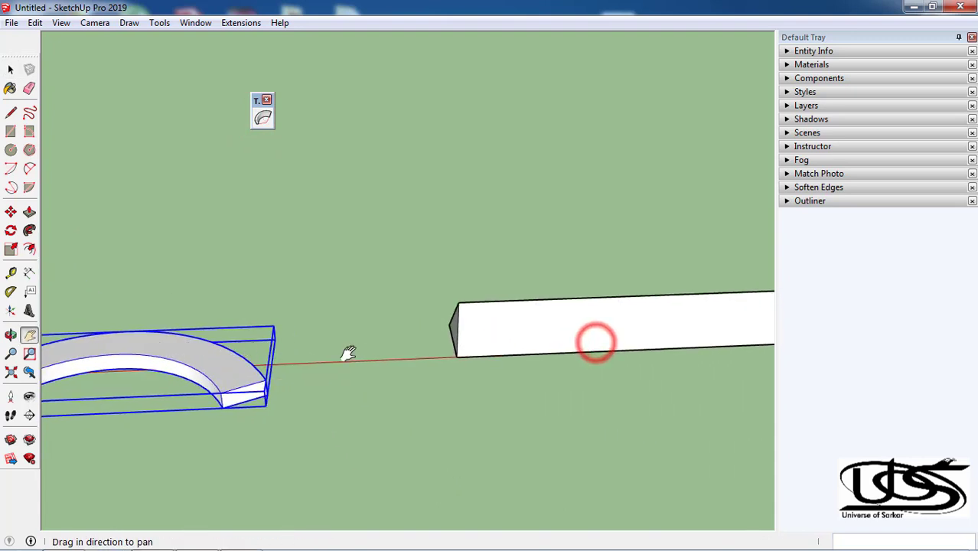
- Bend the long beam with TrueBend to an angle of 360.0 into a closed, lampshade-like conical ring
scroll(255, 369, down, 2)
scroll(258, 369, down, 2)
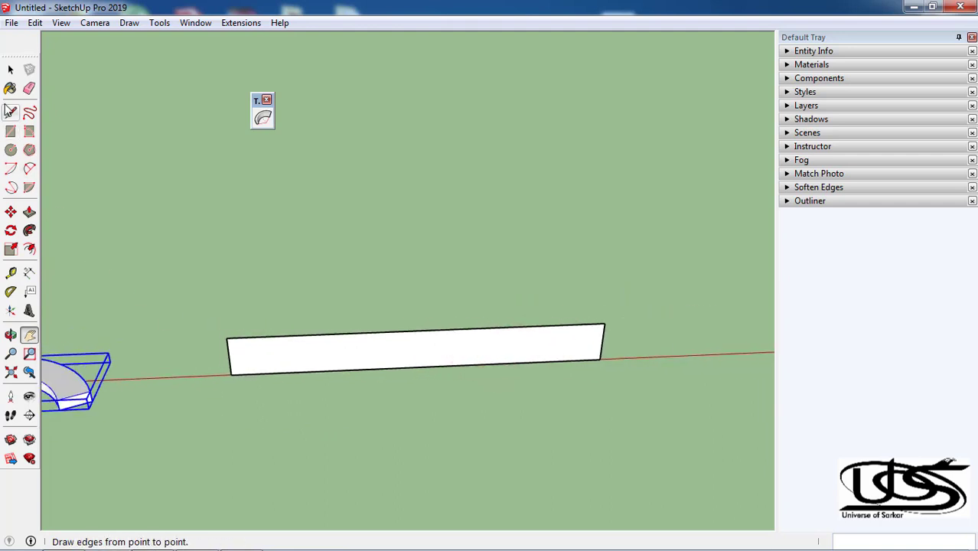
click(10, 70)
click(377, 351)
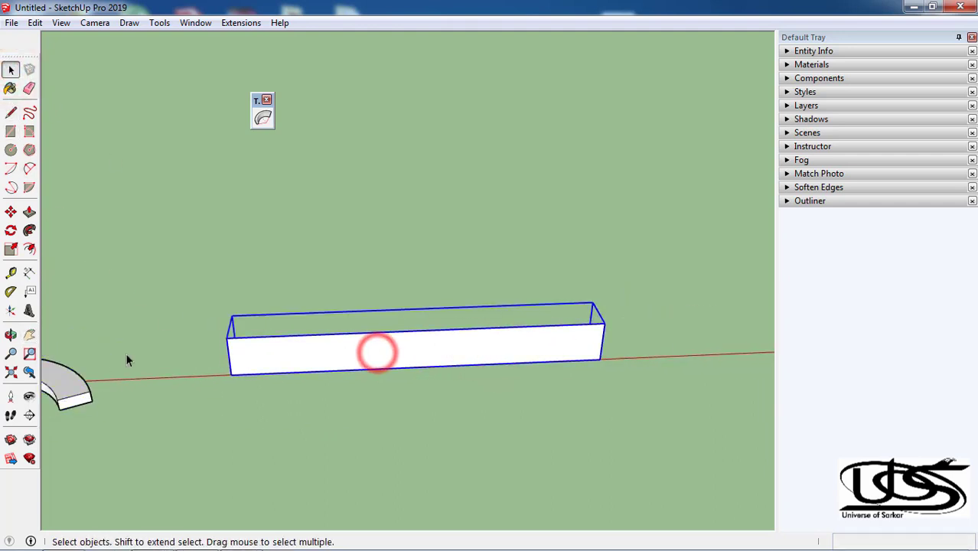
click(263, 119)
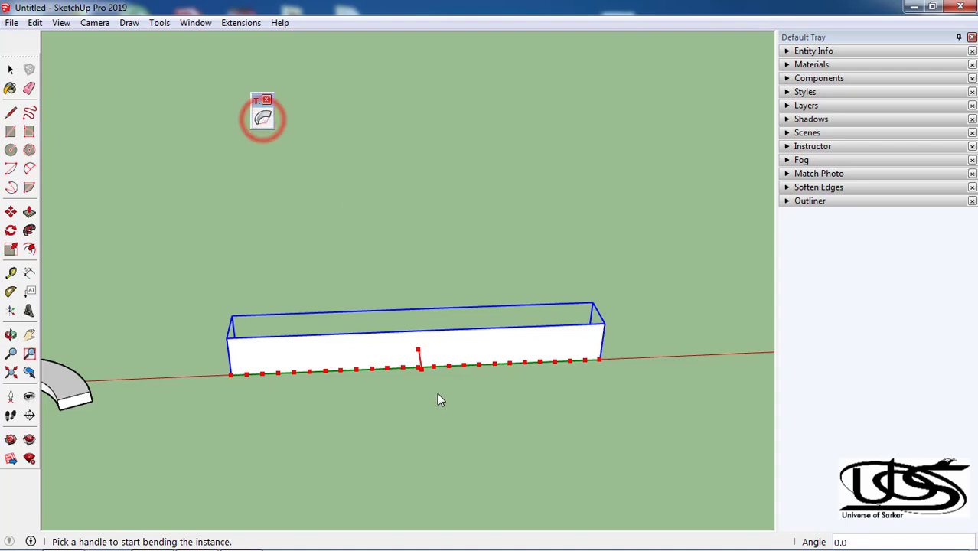
drag(423, 371, 419, 471)
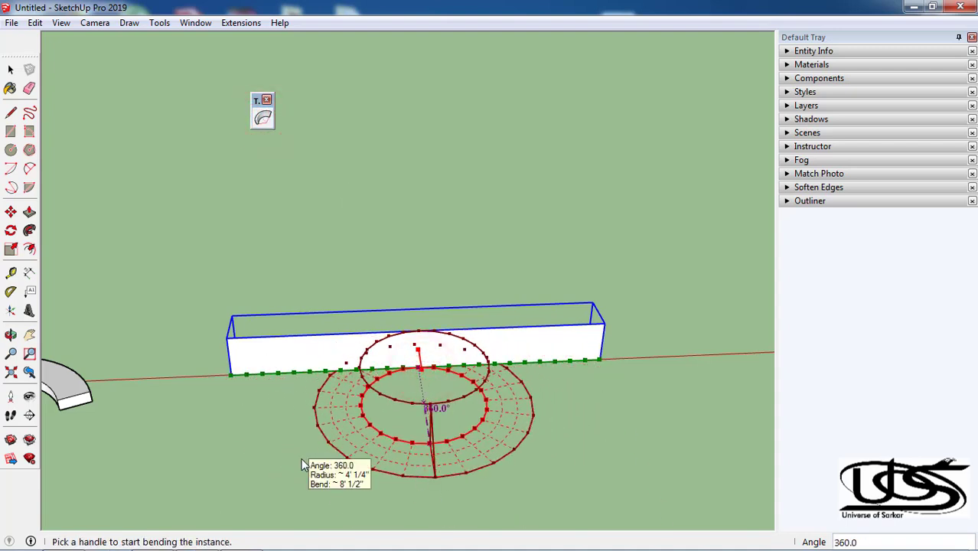
key(Return)
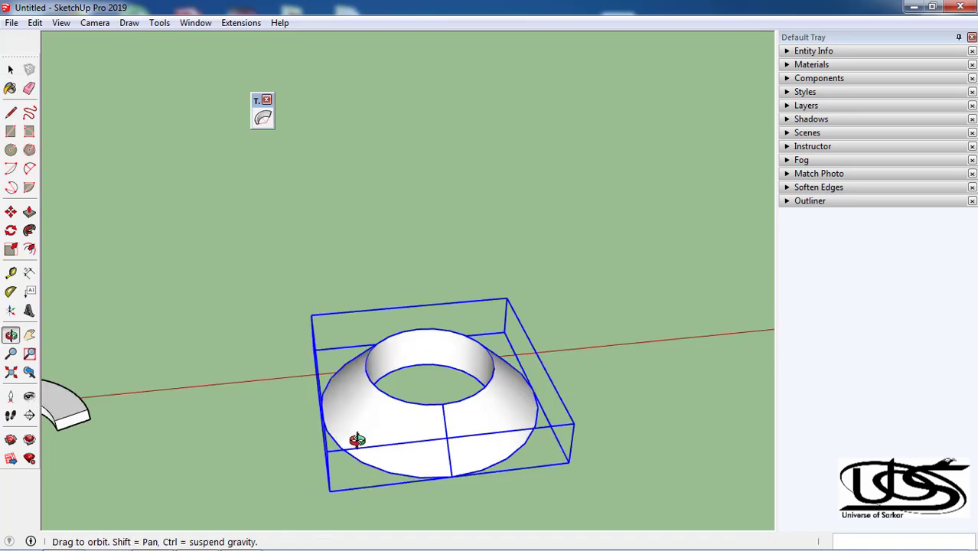
mouse_move(349, 437)
middle_down()
mouse_move(386, 384)
mouse_move(568, 323)
mouse_move(500, 322)
mouse_move(266, 376)
mouse_move(341, 420)
mouse_move(214, 406)
middle_up()
scroll(214, 406, down, 2)
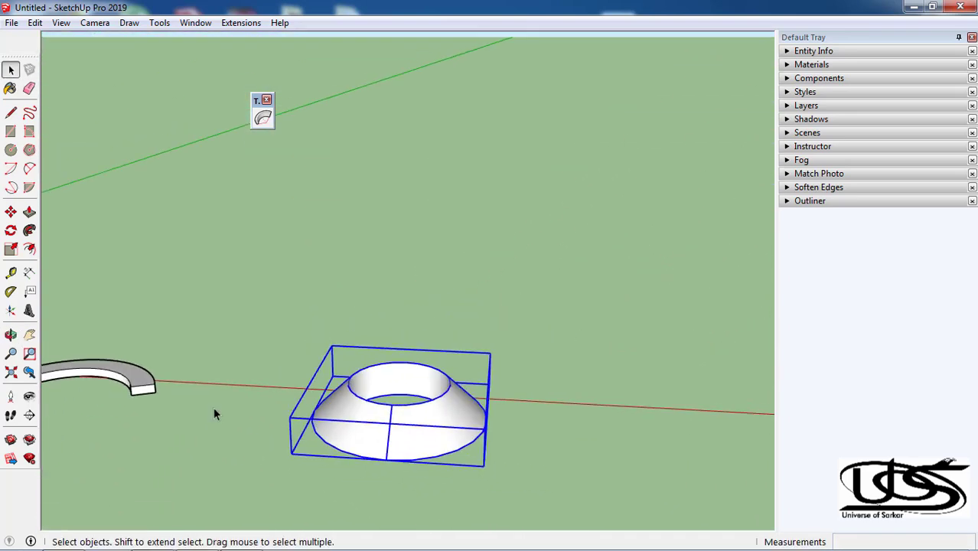
scroll(213, 406, down, 2)
scroll(214, 406, down, 1)
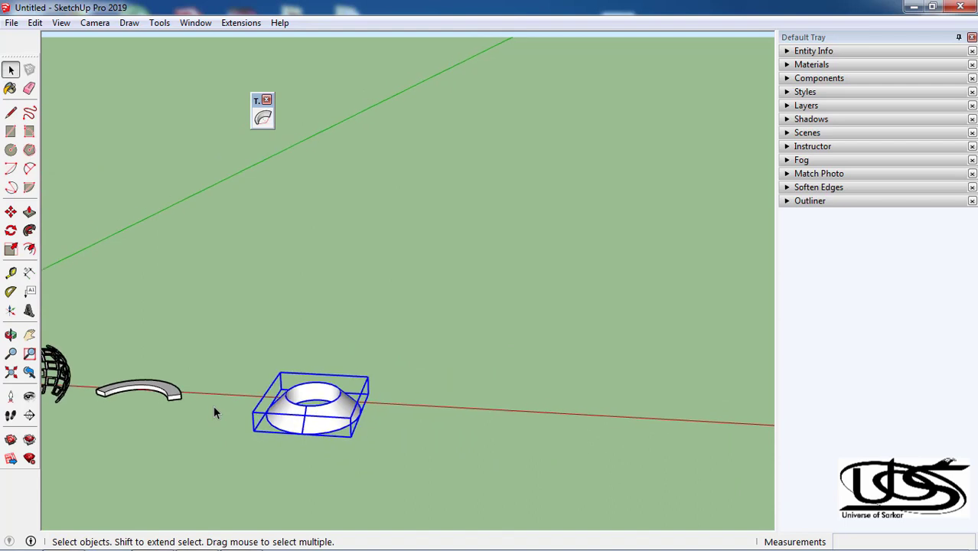
shift+middle_drag(190, 394, 545, 316)
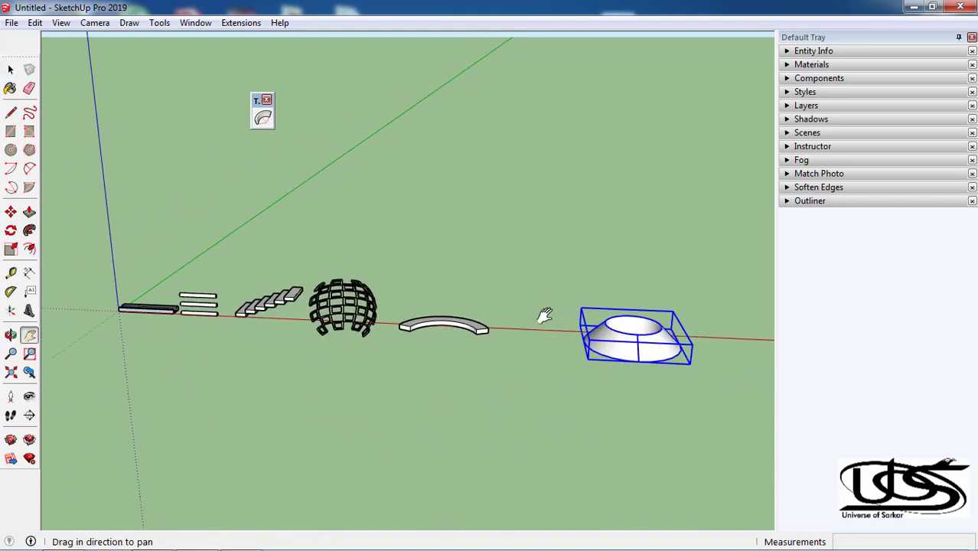
scroll(698, 315, up, 2)
scroll(345, 310, up, 2)
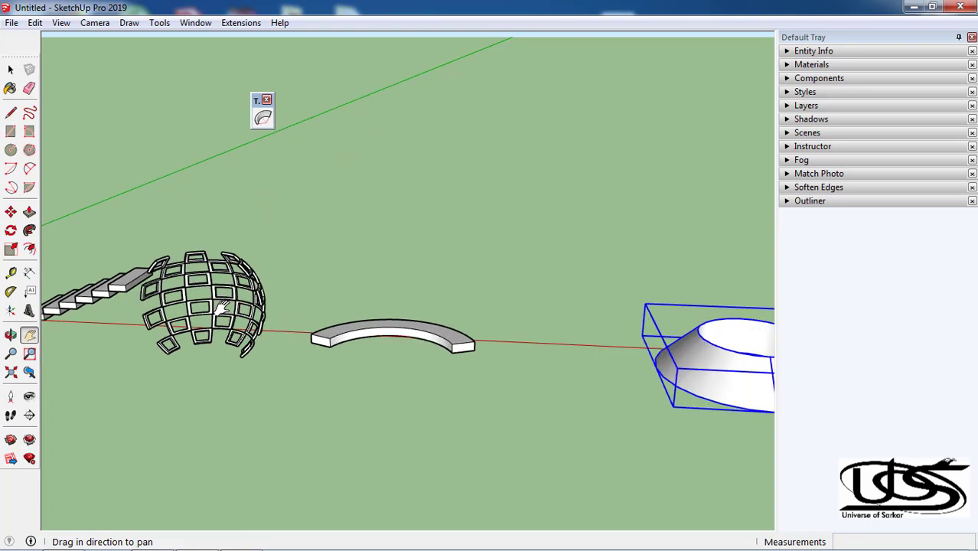
scroll(220, 309, up, 2)
drag(190, 308, 535, 310)
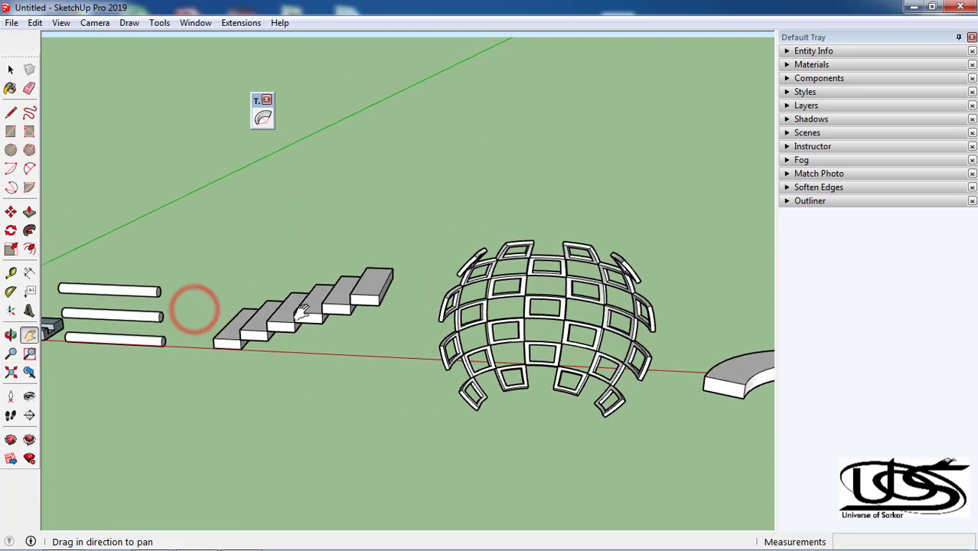
mouse_move(291, 317)
mouse_down()
mouse_move(416, 343)
mouse_move(389, 343)
mouse_up()
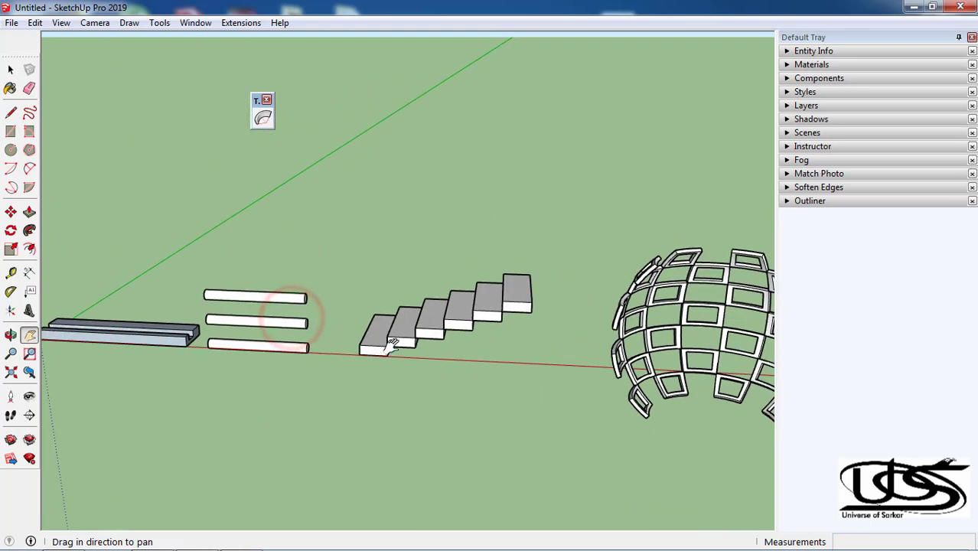
mouse_move(489, 338)
mouse_down()
mouse_move(544, 394)
mouse_move(352, 389)
mouse_up()
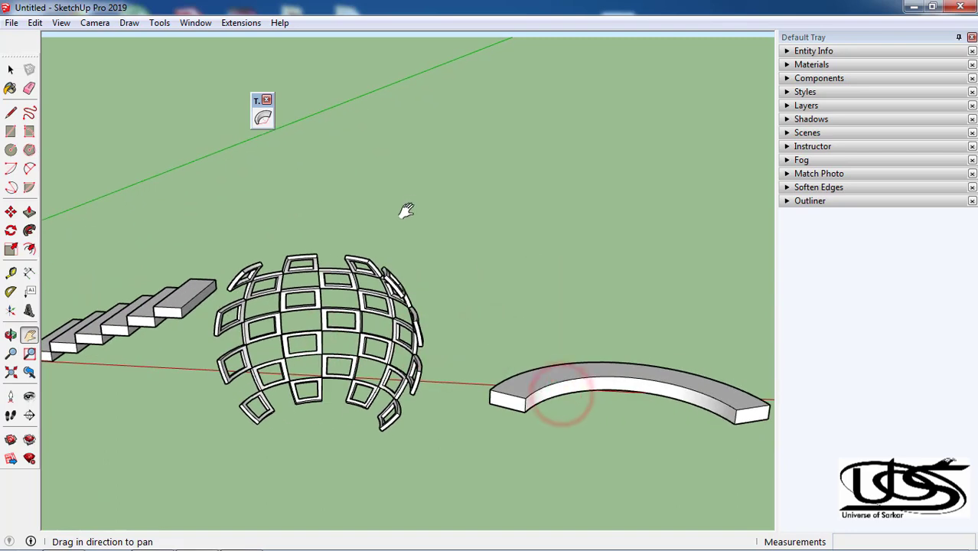
drag(619, 327, 332, 310)
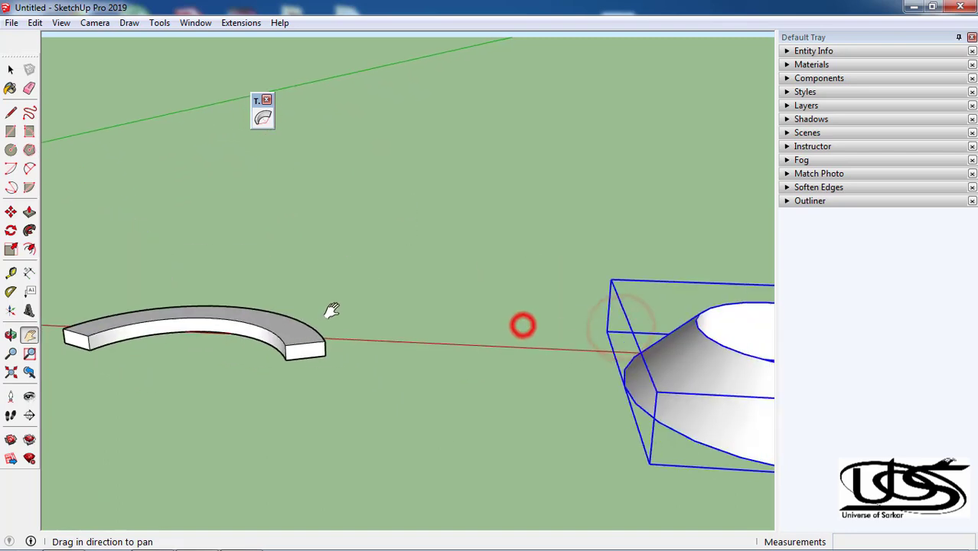
drag(436, 352, 373, 352)
scroll(371, 348, down, 3)
scroll(371, 346, down, 3)
scroll(371, 345, down, 1)
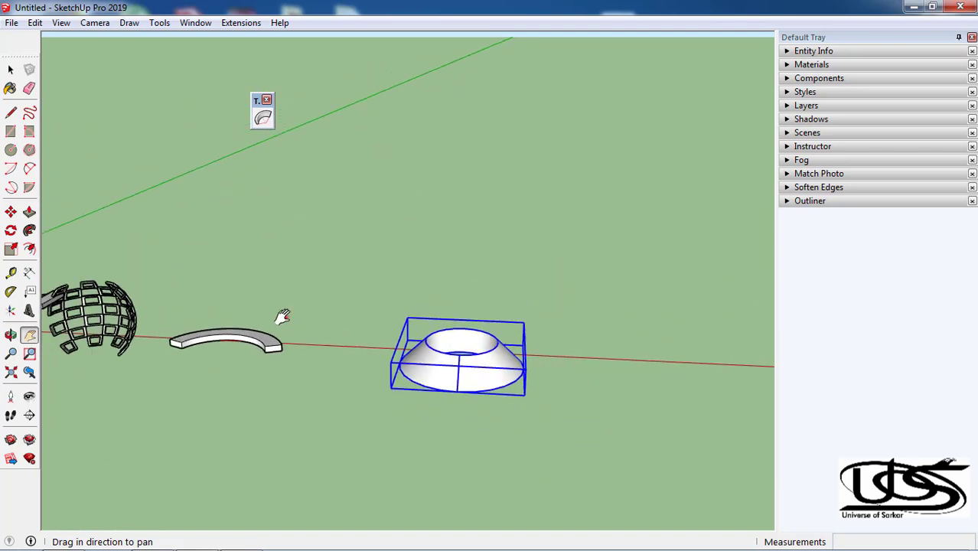
drag(283, 316, 436, 328)
drag(334, 343, 497, 375)
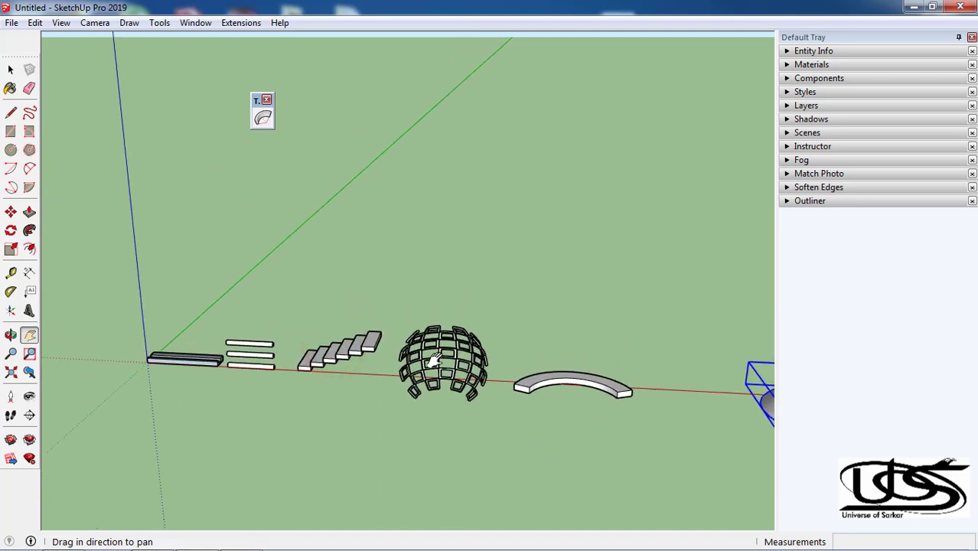
scroll(434, 362, up, 3)
scroll(434, 362, up, 3)
scroll(476, 368, up, 2)
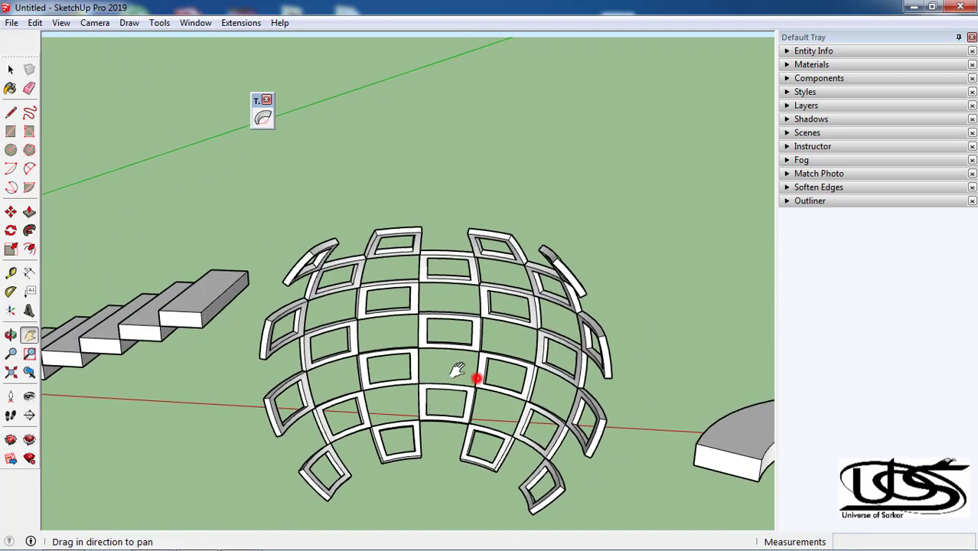
drag(476, 373, 427, 310)
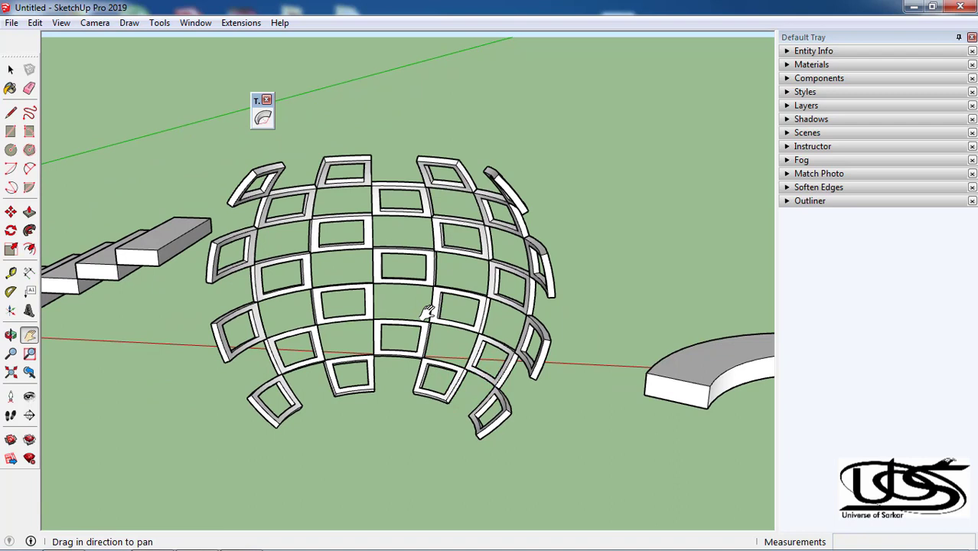